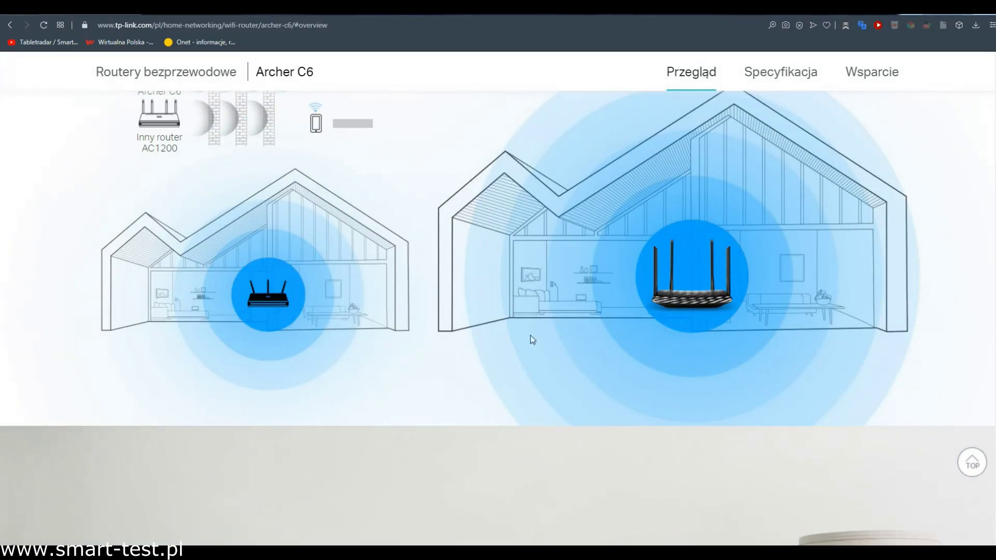
Examine the access point mode and MU-MIMO sections on the Archer C6 overview page.
scroll(736, 355, "down", 5)
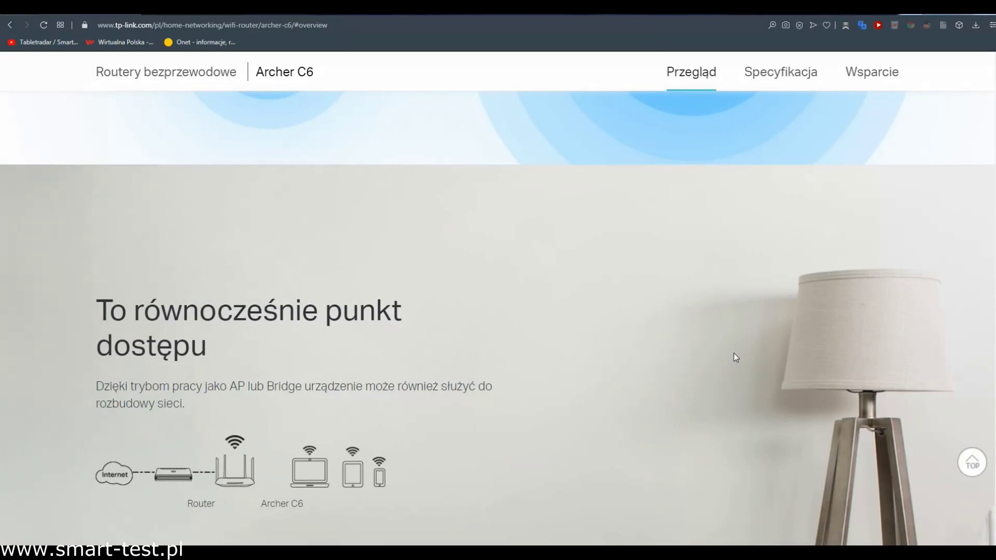
scroll(702, 369, "down", 3)
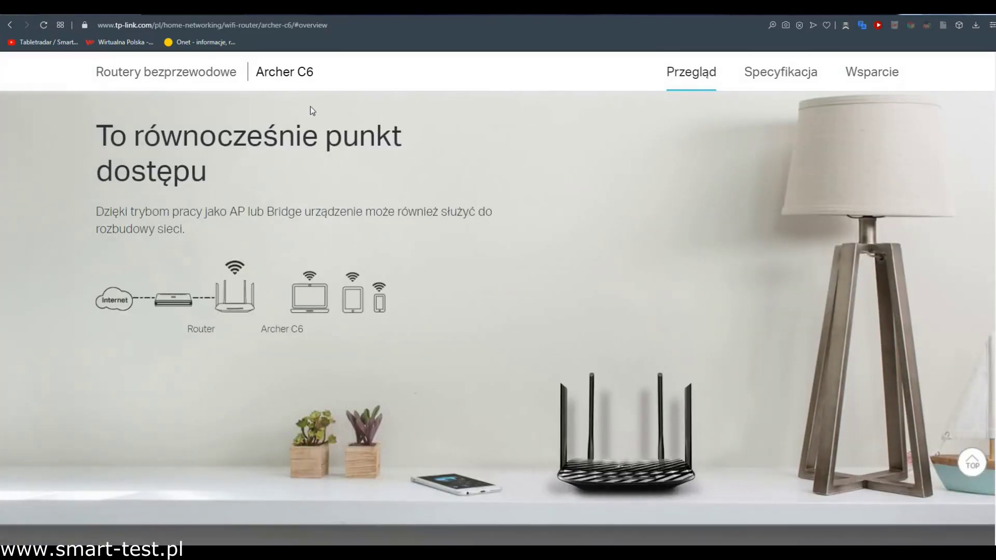
scroll(529, 304, "down", 6)
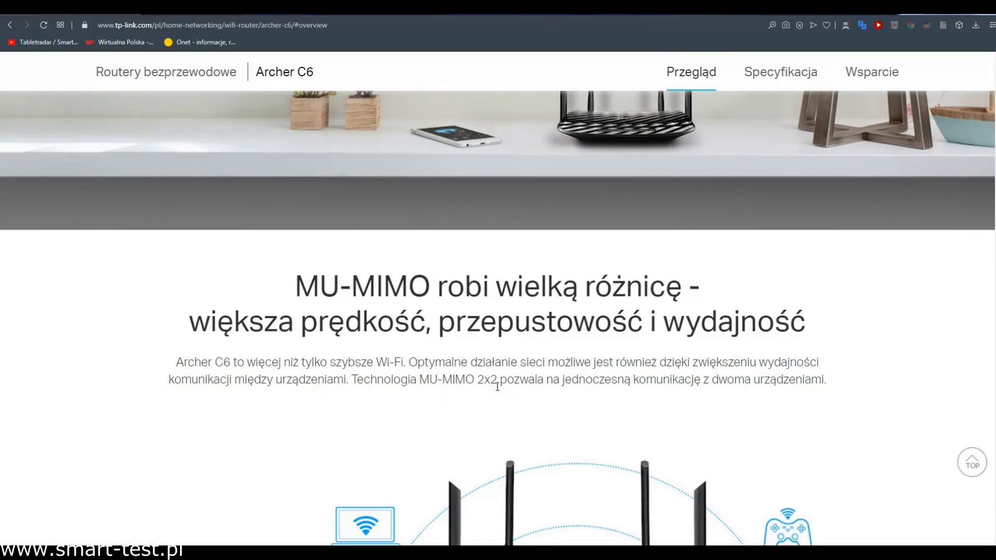
scroll(575, 394, "down", 3)
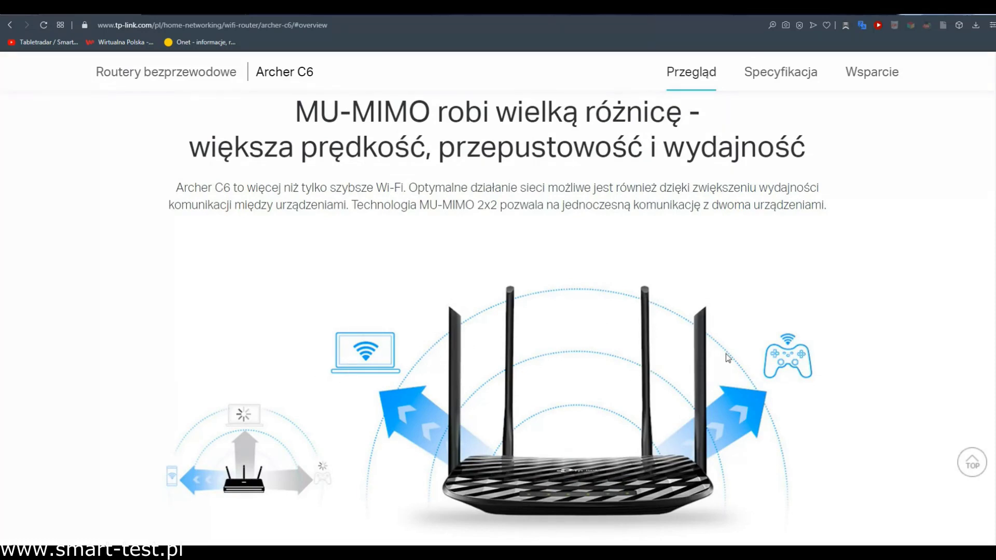
scroll(727, 360, "down", 5)
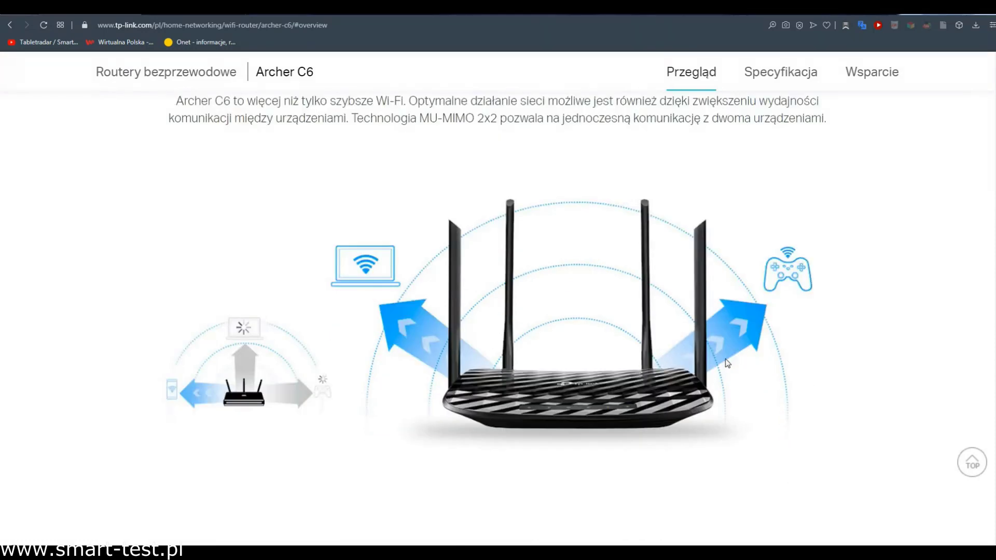
scroll(726, 365, "down", 6)
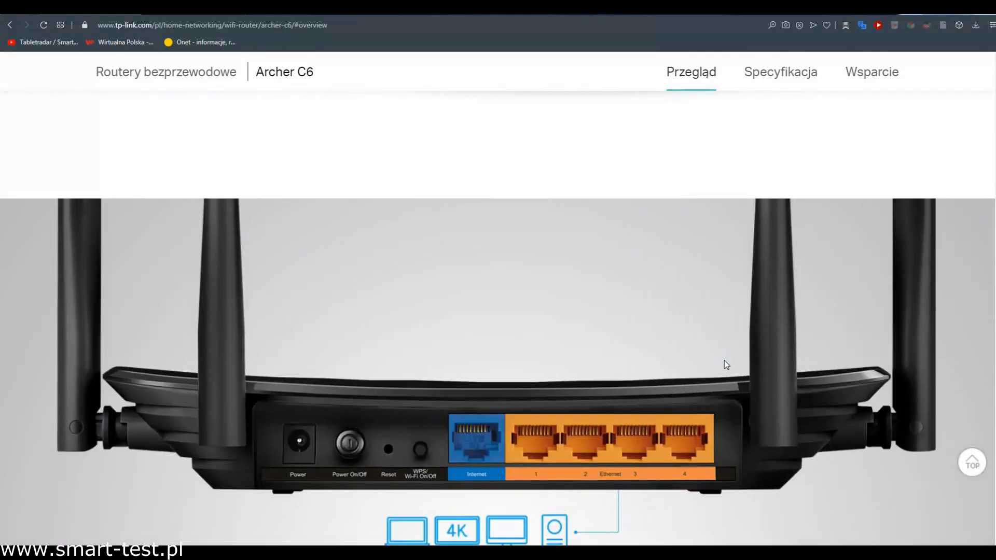
Examine the gigabit ports, OneMesh and Tether app sections of the Archer C6 overview, down to the footnotes.
scroll(727, 364, "down", 2)
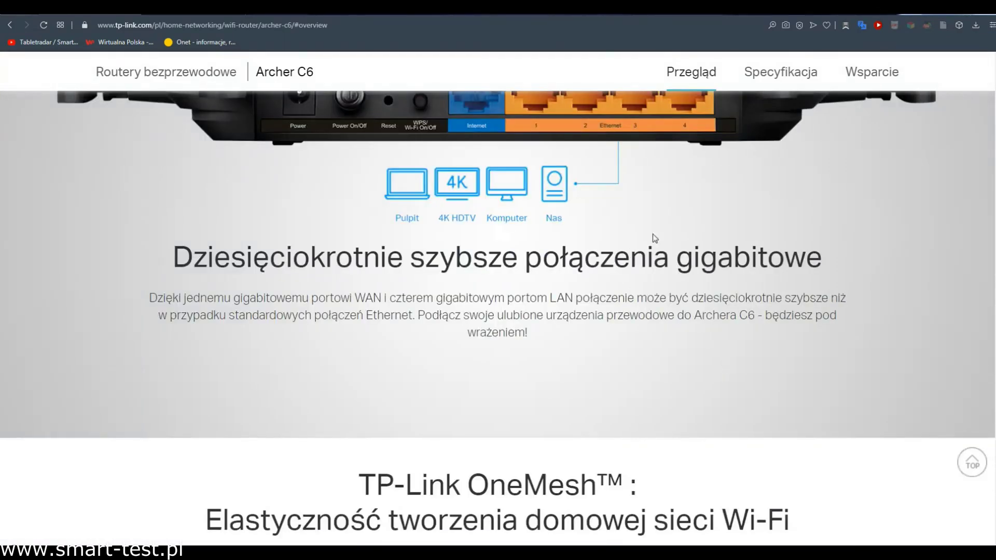
scroll(653, 239, "down", 6)
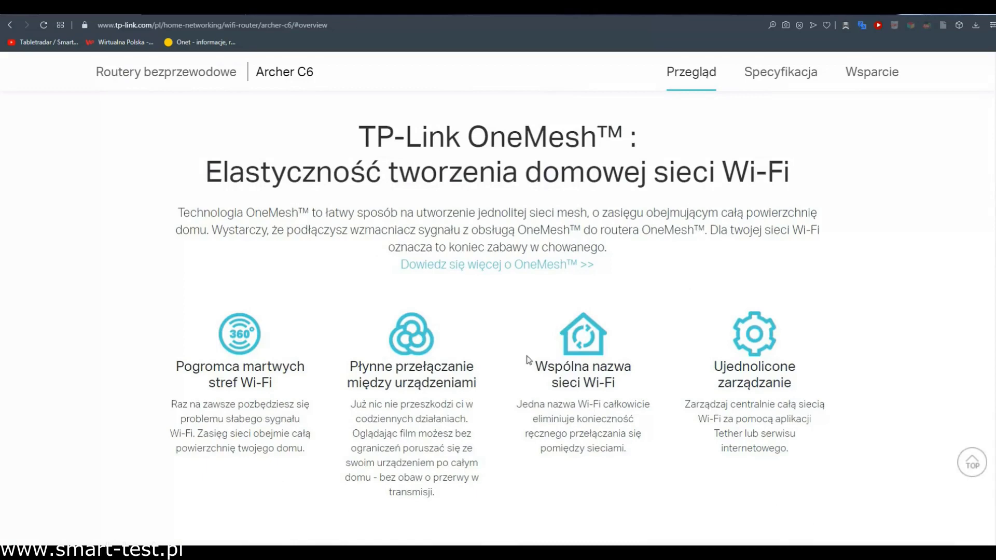
scroll(592, 347, "down", 7)
scroll(592, 346, "down", 7)
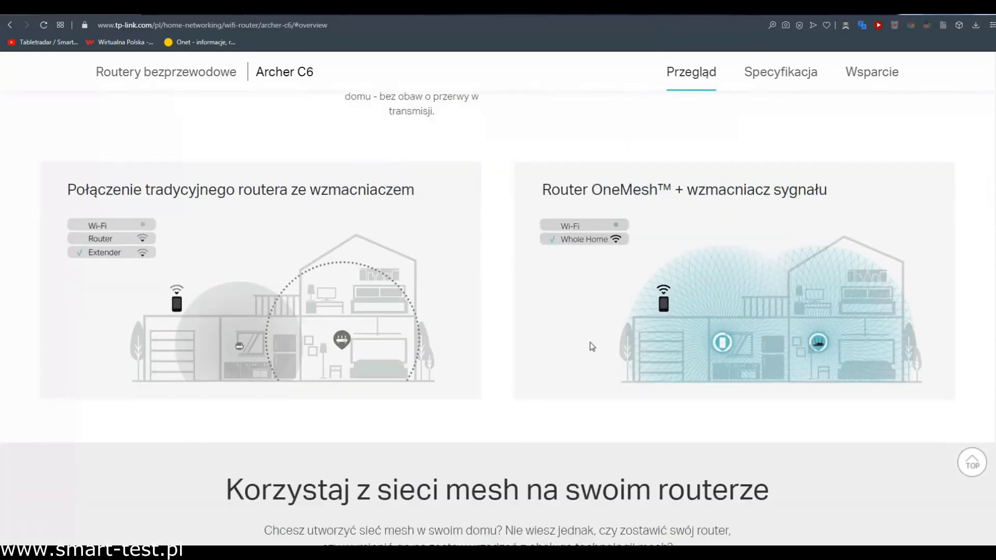
scroll(583, 333, "down", 5)
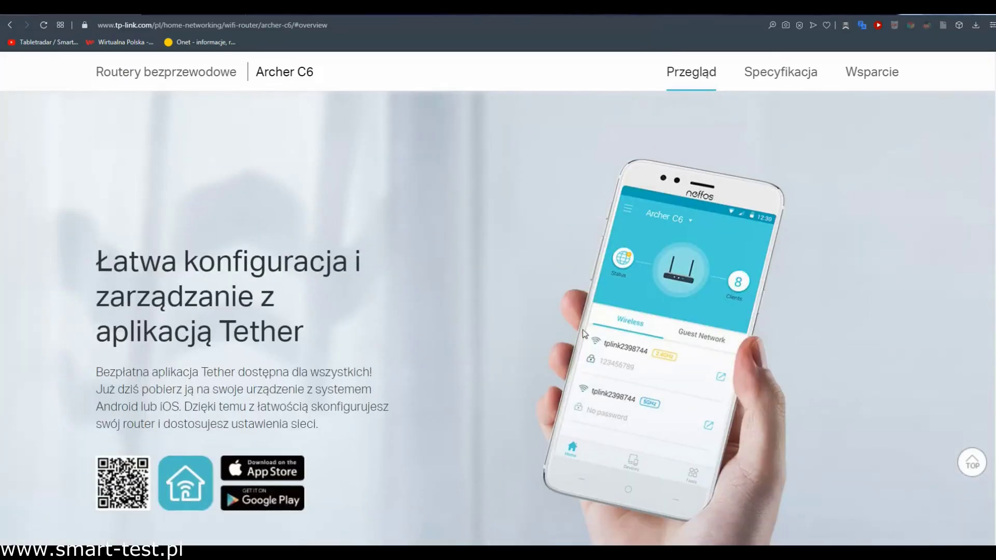
scroll(573, 327, "down", 3)
scroll(384, 311, "down", 3)
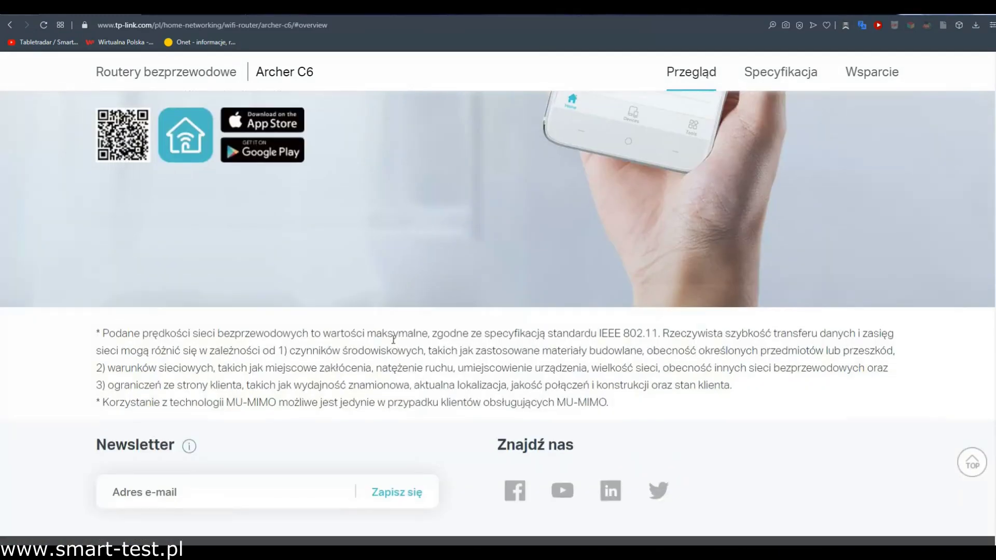
scroll(726, 388, "up", 7)
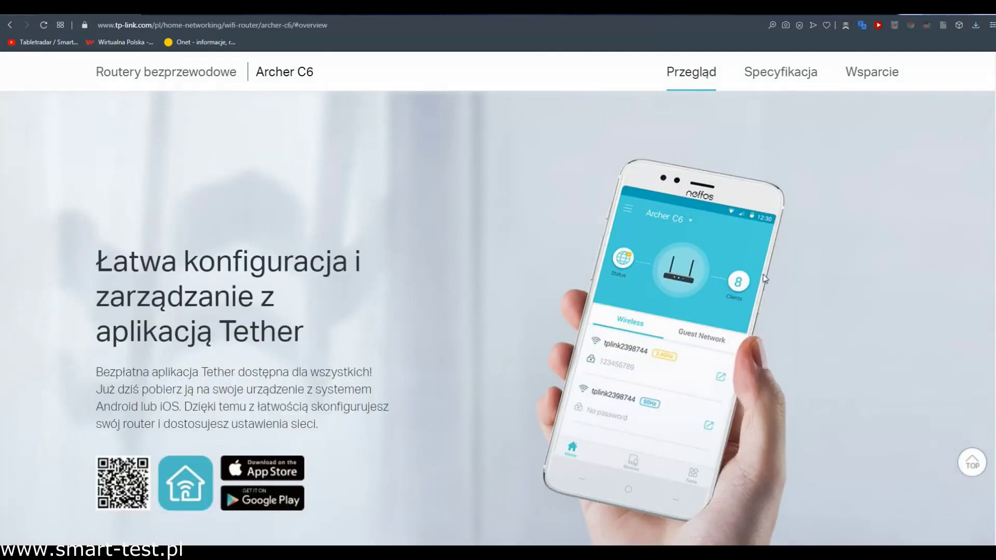
Open the Archer C6 specifications and examine the wireless, hardware and transmission security sections.
left_click(793, 80)
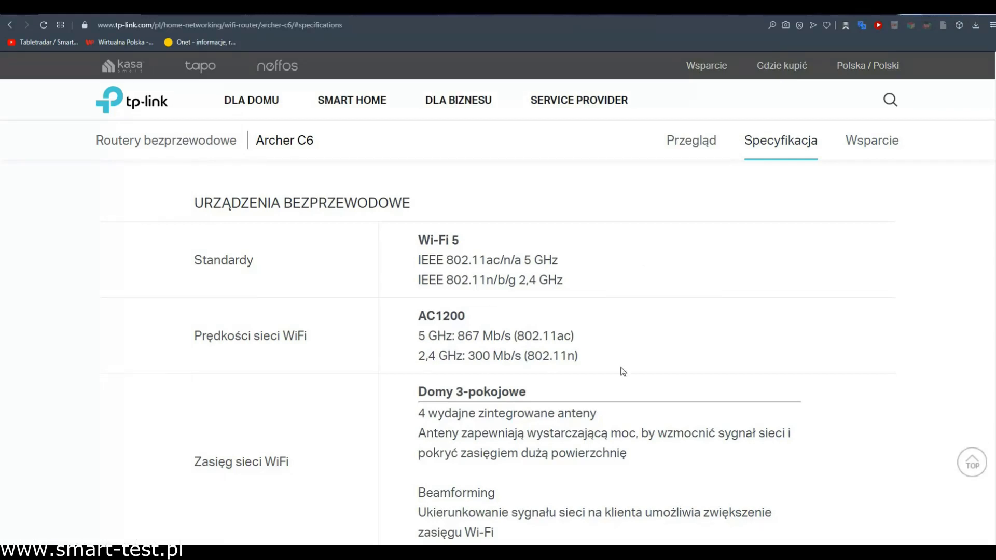
scroll(670, 397, "down", 5)
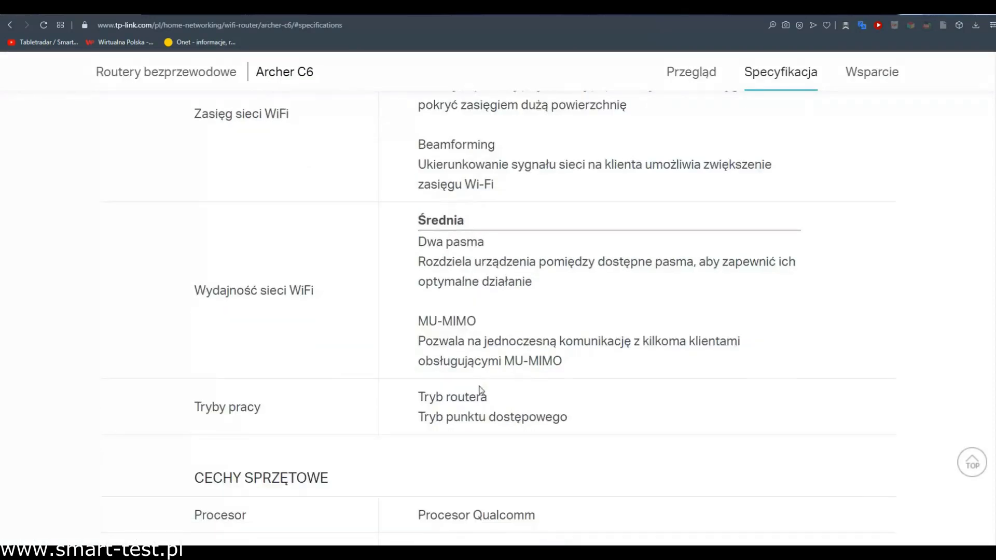
scroll(480, 392, "down", 3)
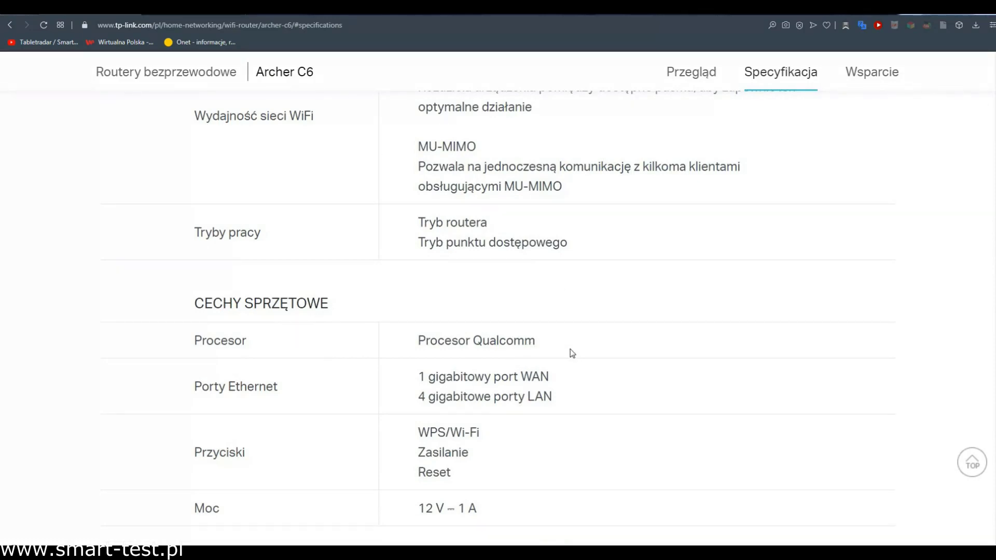
scroll(572, 352, "down", 3)
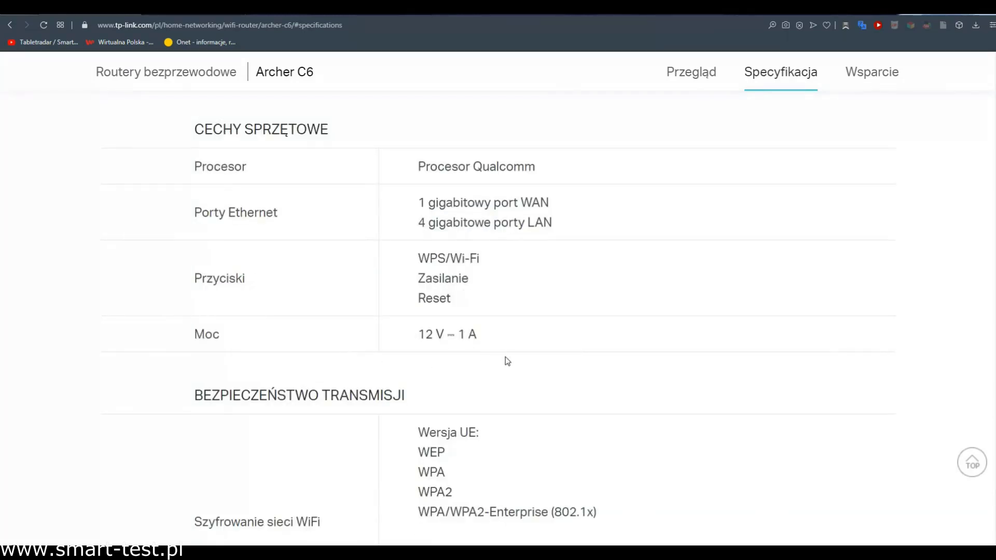
scroll(508, 366, "down", 3)
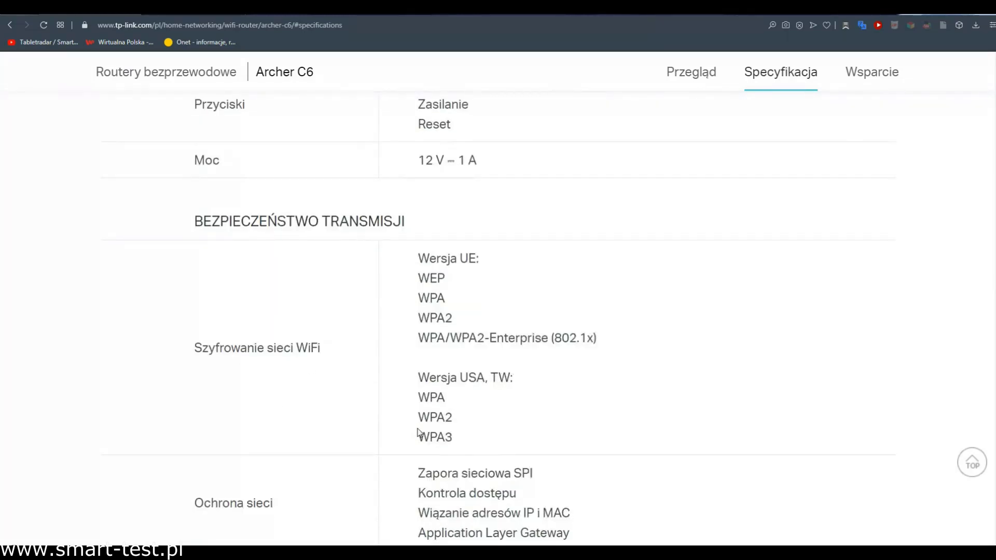
scroll(479, 433, "down", 3)
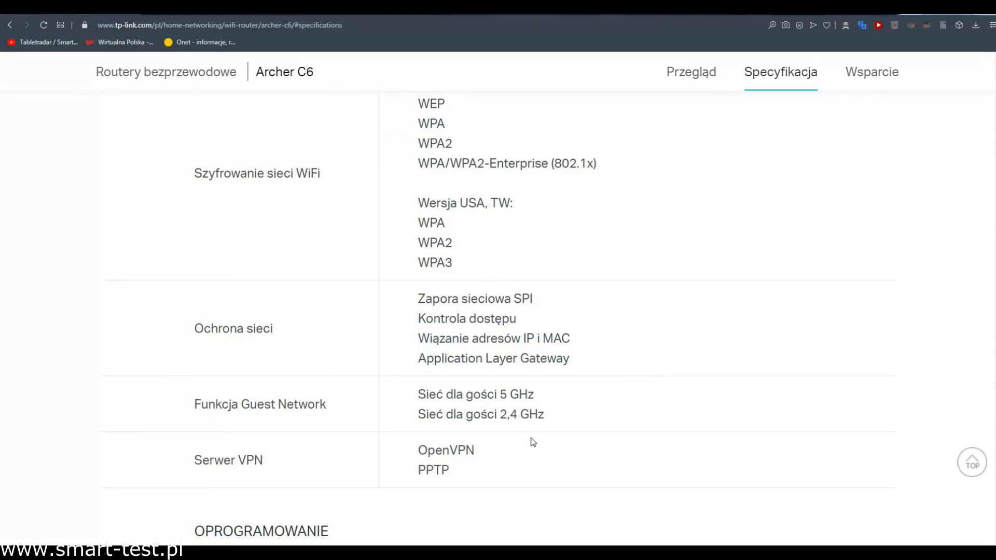
Examine the software, dimensions, package contents and system requirements in the Archer C6 specifications.
scroll(545, 429, "down", 5)
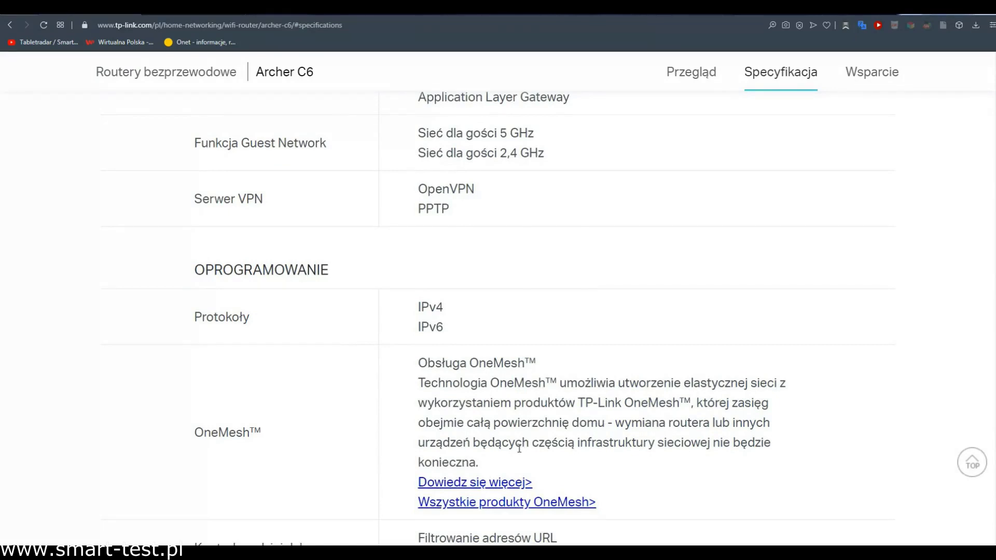
scroll(363, 384, "down", 6)
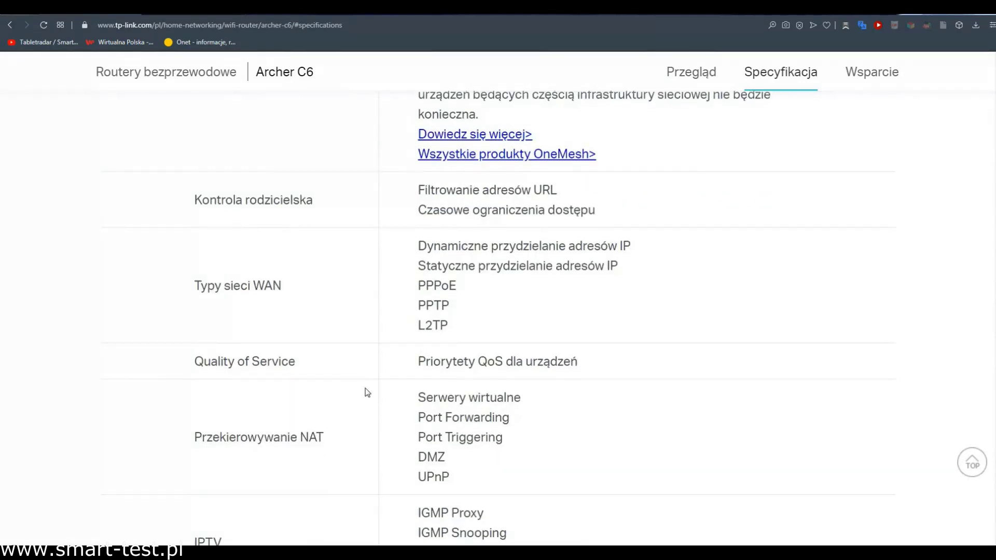
scroll(366, 394, "down", 2)
scroll(370, 404, "down", 5)
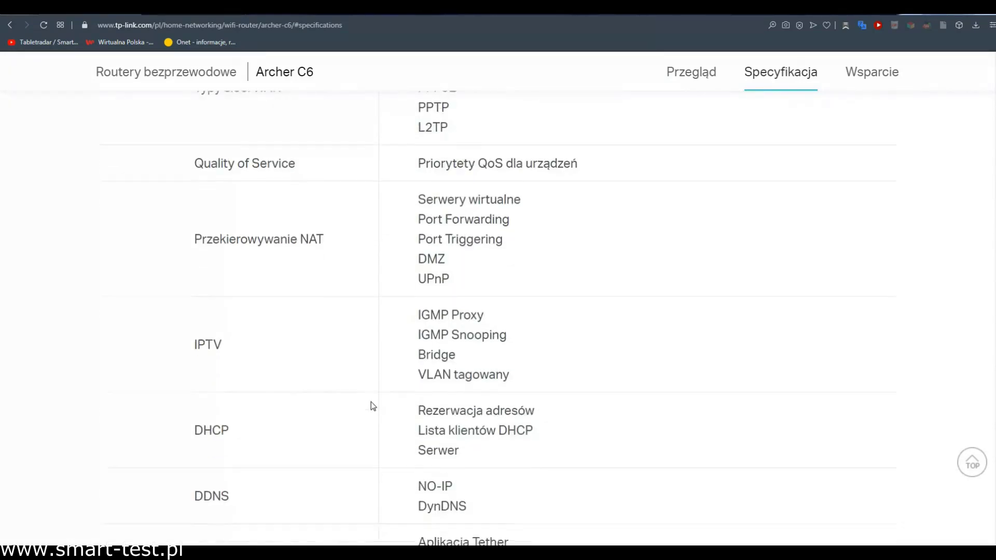
scroll(386, 366, "down", 2)
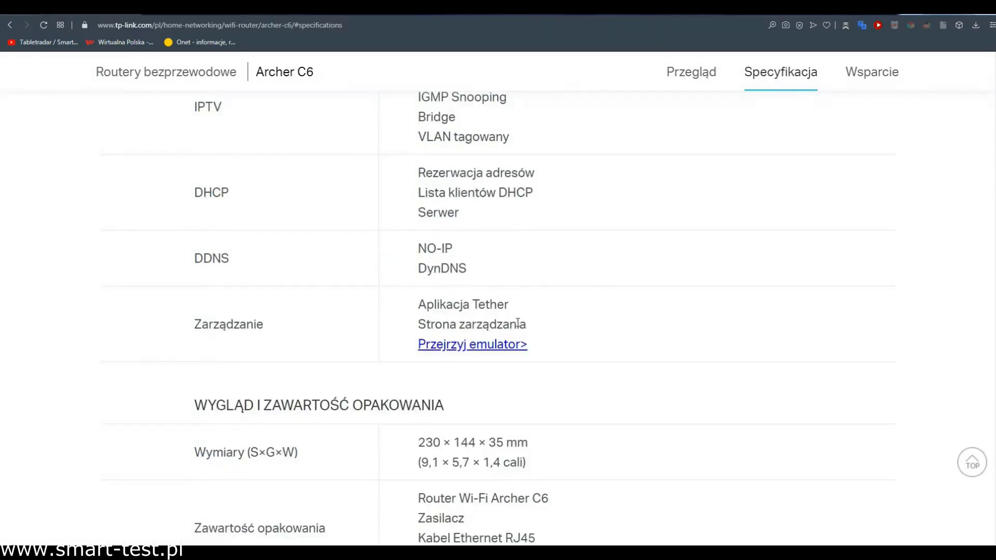
scroll(524, 336, "down", 3)
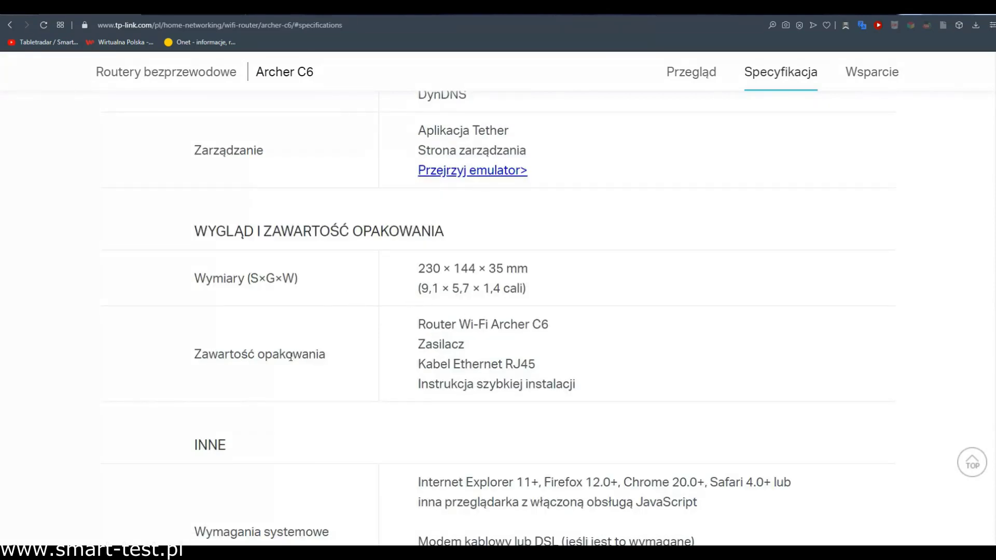
scroll(343, 369, "down", 3)
scroll(627, 412, "down", 3)
scroll(628, 412, "down", 2)
scroll(628, 412, "down", 5)
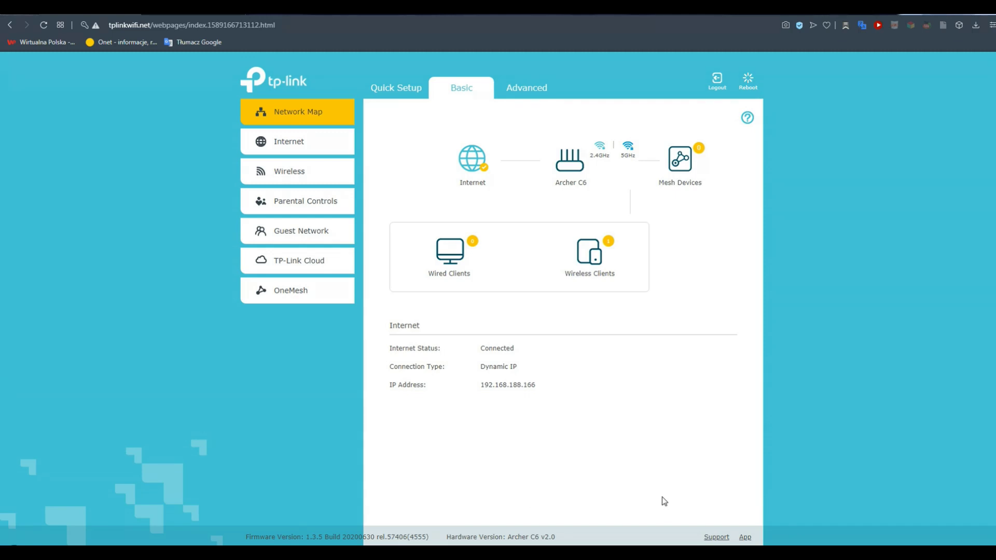
Review the router's network map and open the basic Internet connection settings.
scroll(680, 481, "down", 1)
scroll(679, 481, "up", 1)
left_click(289, 142)
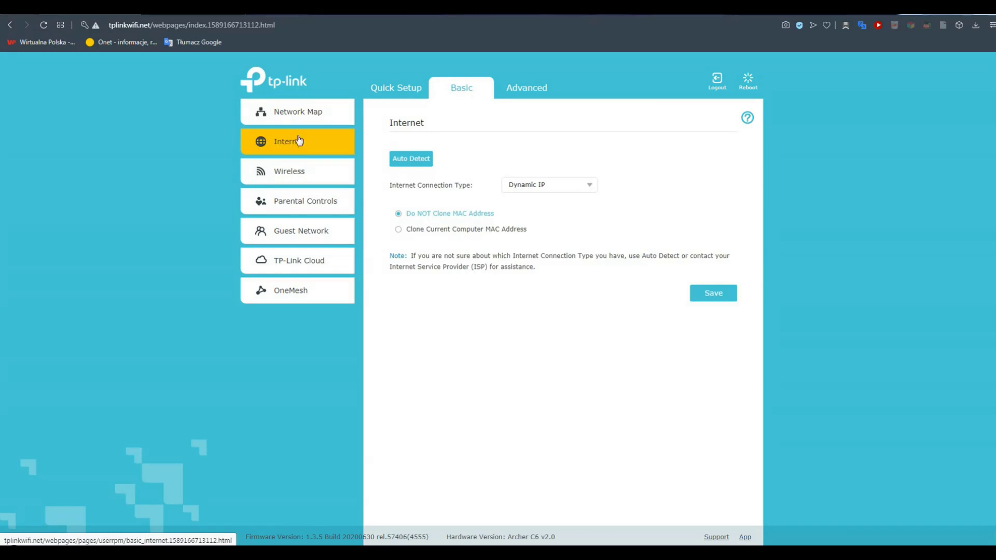
Open the basic wireless settings and turn Smart Connect on and back off to compare the available options.
left_click(288, 177)
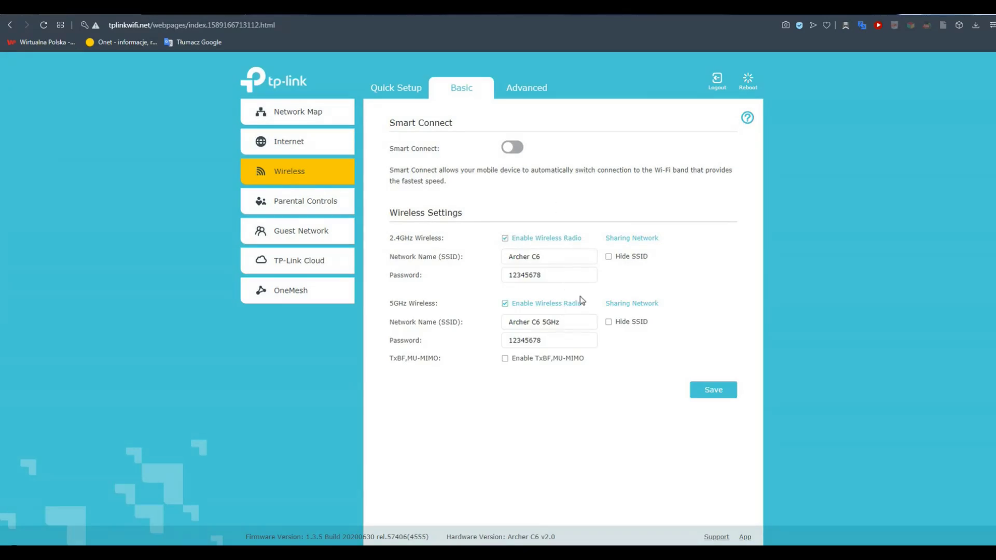
left_click(507, 150)
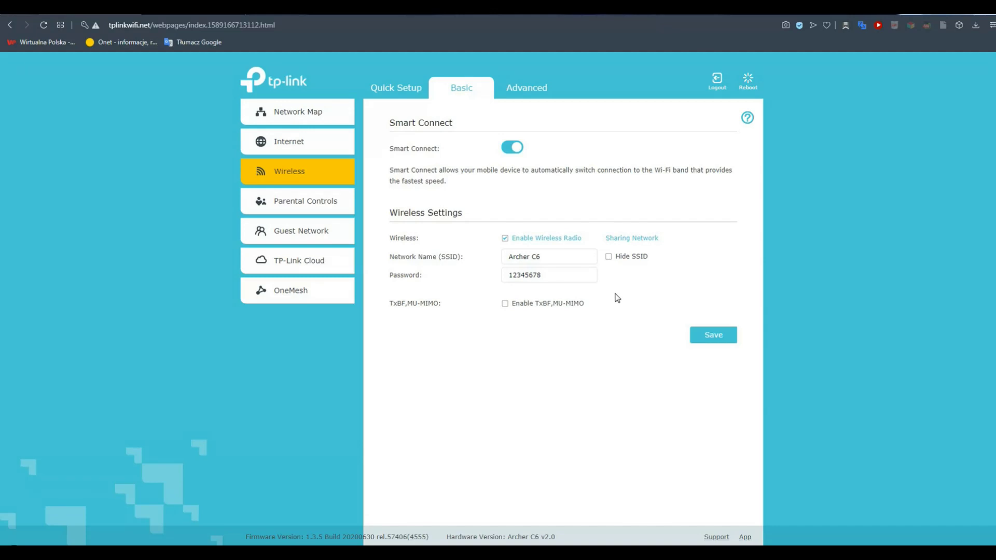
left_click(512, 149)
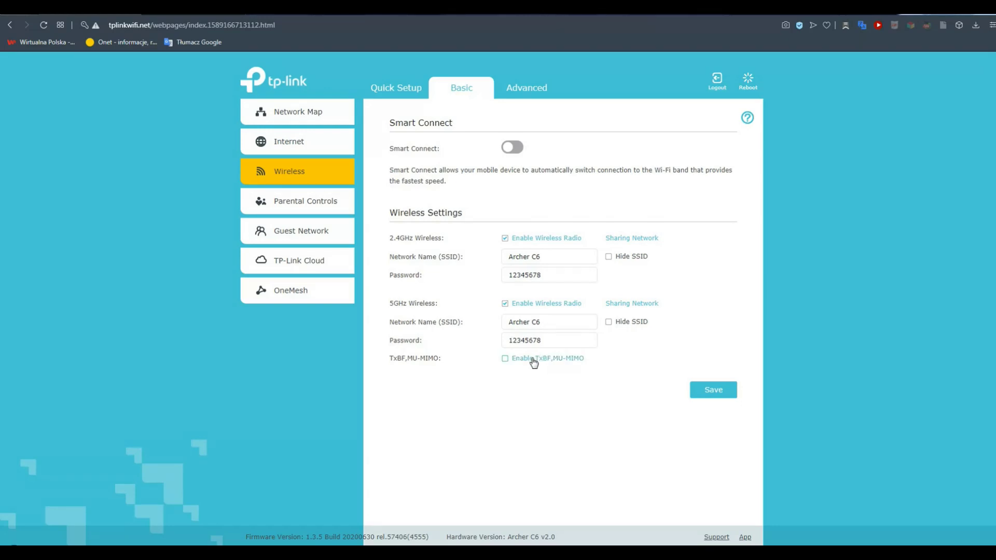
Open the basic parental controls and start a new profile to view its setup form.
left_click(331, 208)
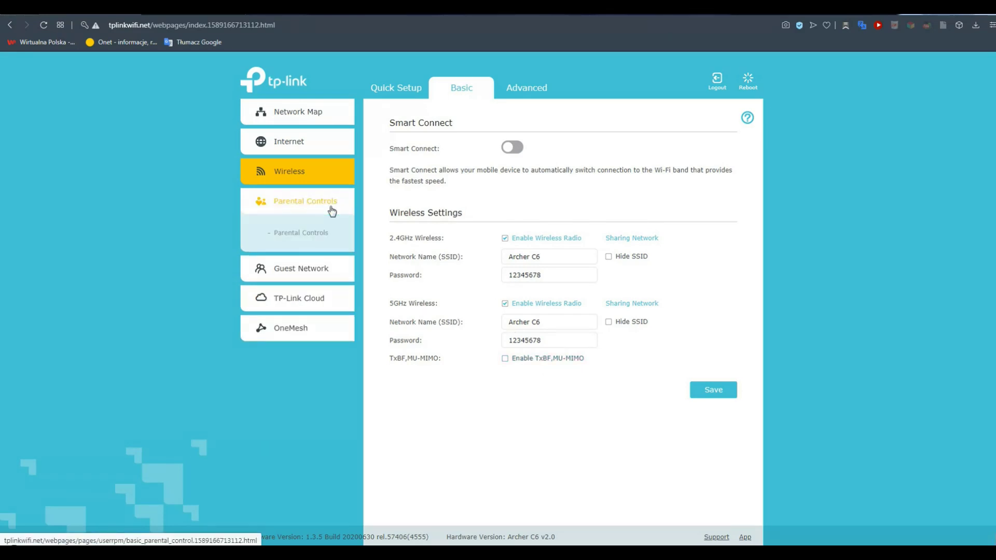
left_click(310, 234)
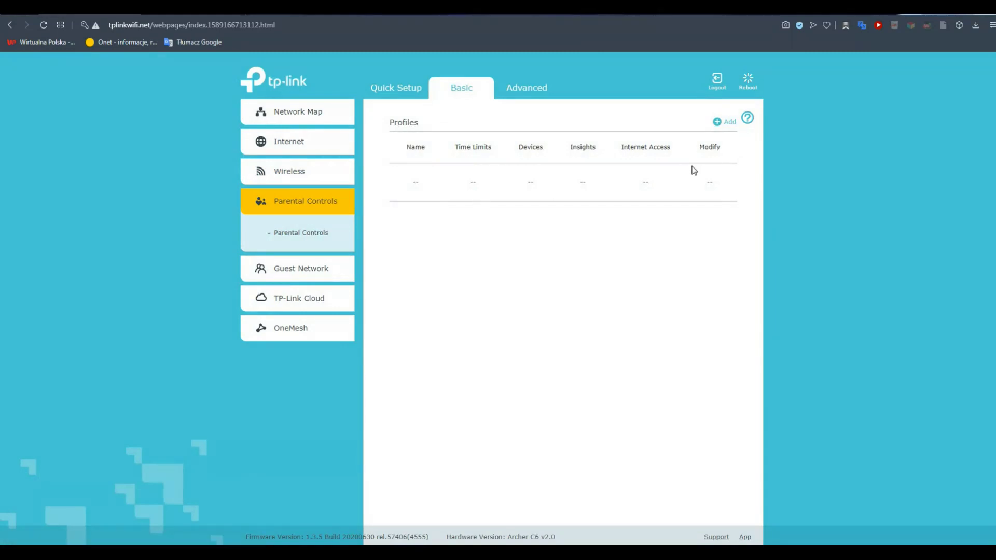
left_click(729, 122)
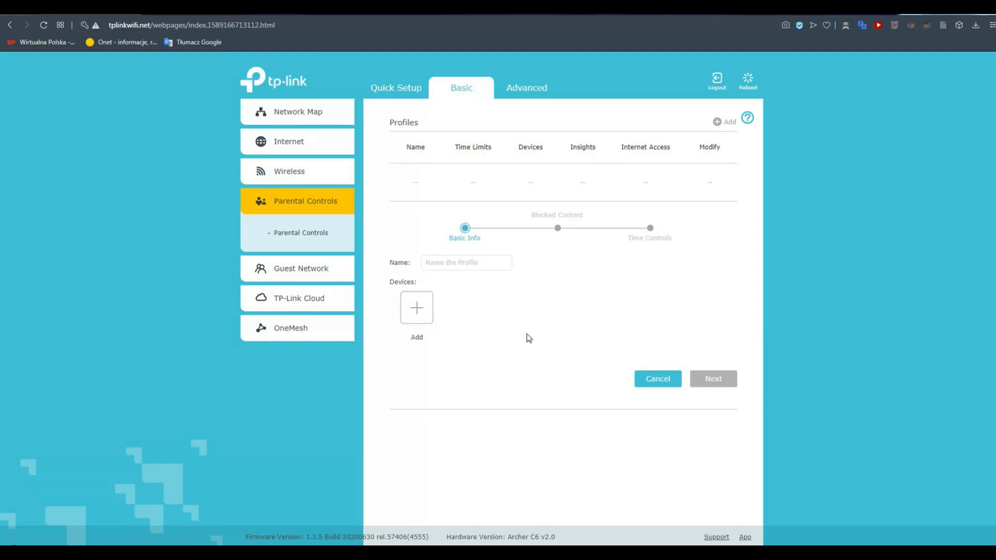
View the basic guest network settings and the OneMesh page.
left_click(296, 268)
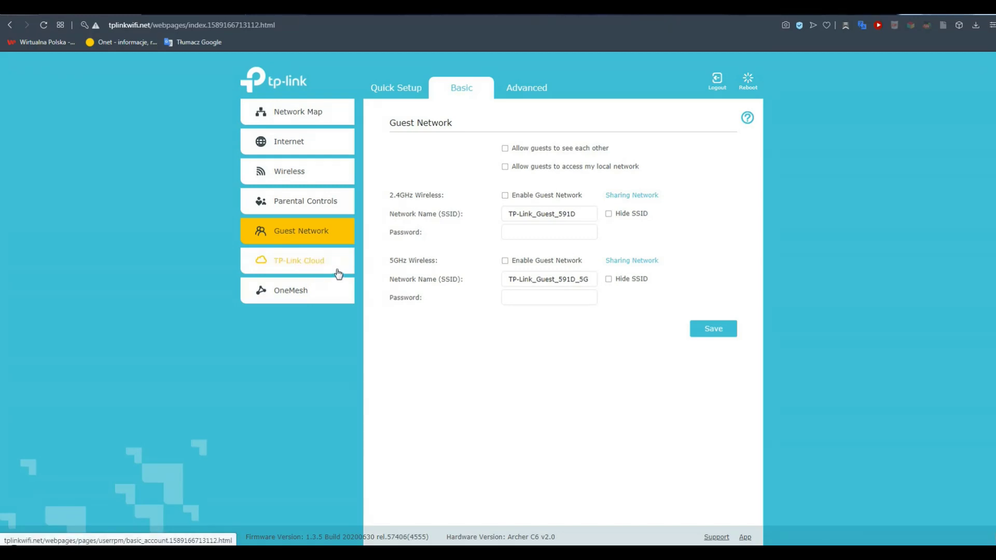
left_click(305, 296)
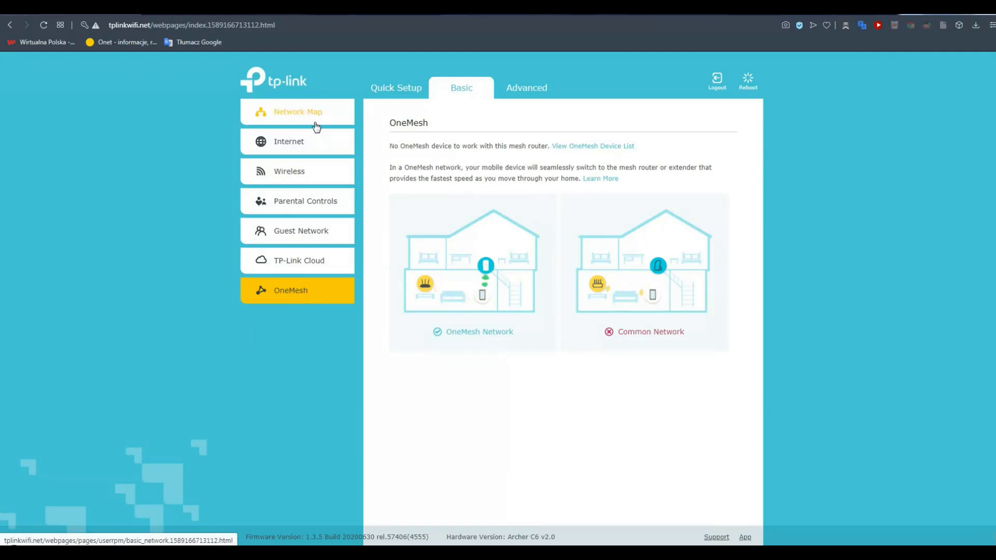
Open the advanced settings and examine the status overview, including LAN, guest network, connected clients and performance.
left_click(526, 95)
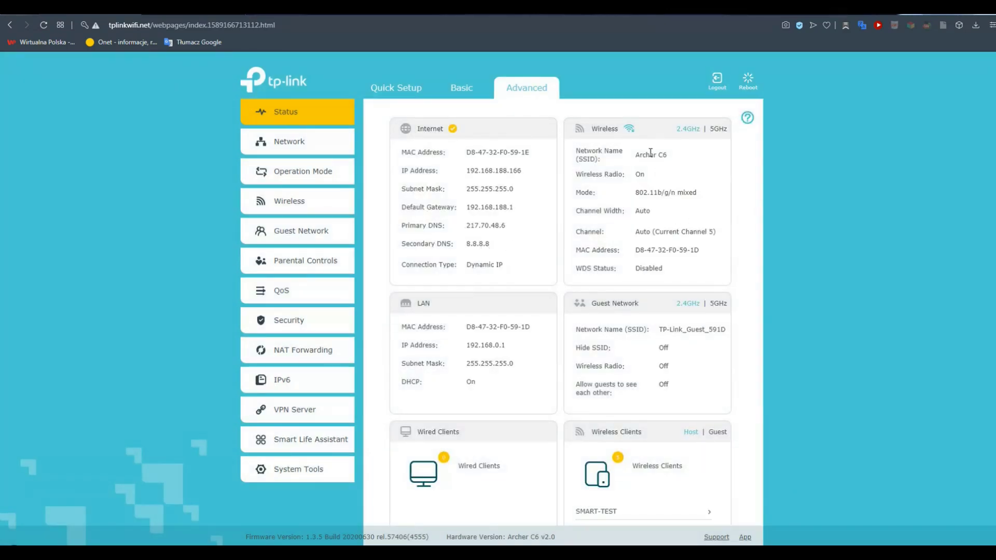
scroll(619, 337, "down", 3)
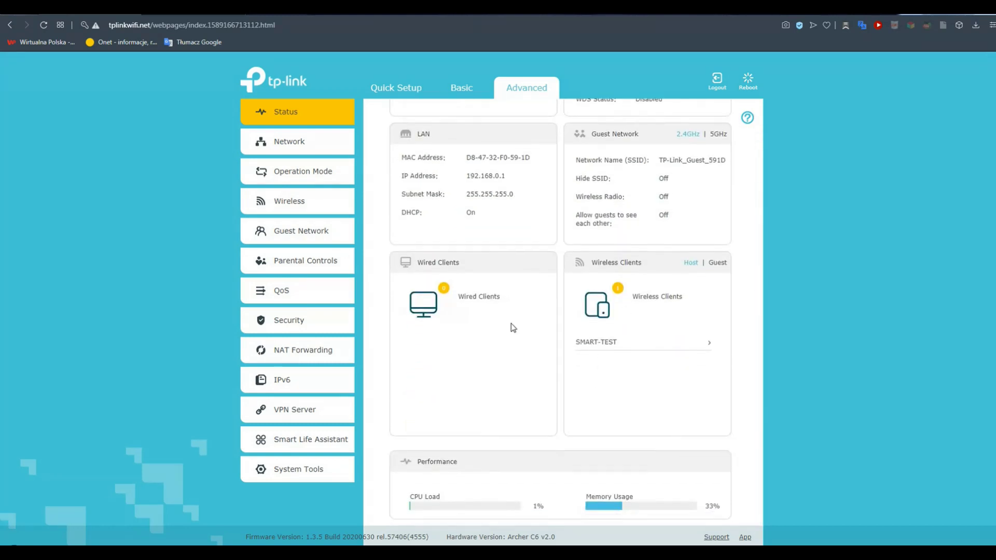
Look over the advanced network options and view the operation mode settings.
left_click(288, 144)
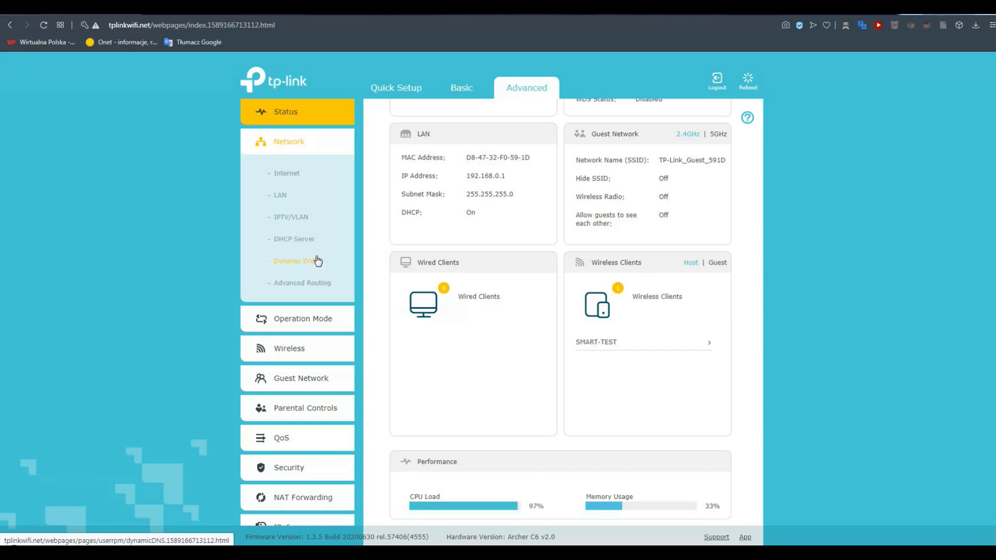
left_click(313, 320)
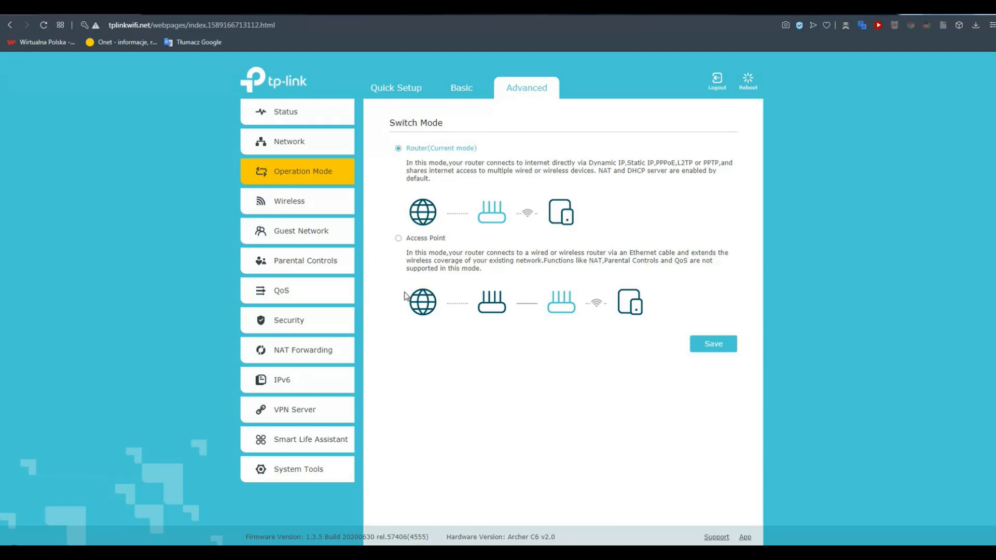
Open the advanced wireless settings and turn Smart Connect on and back off to compare the available options.
left_click(306, 211)
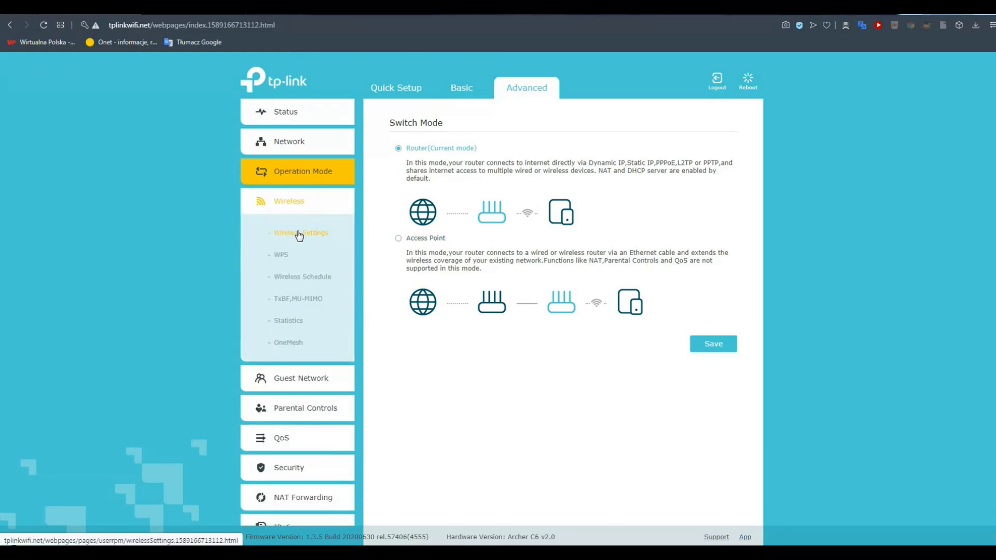
left_click(299, 235)
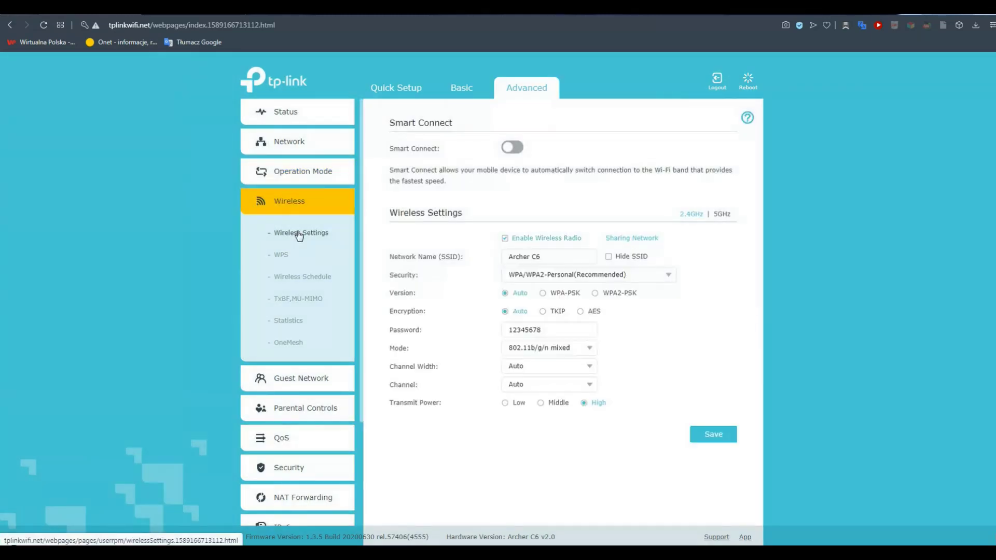
left_click(513, 149)
left_click(513, 149)
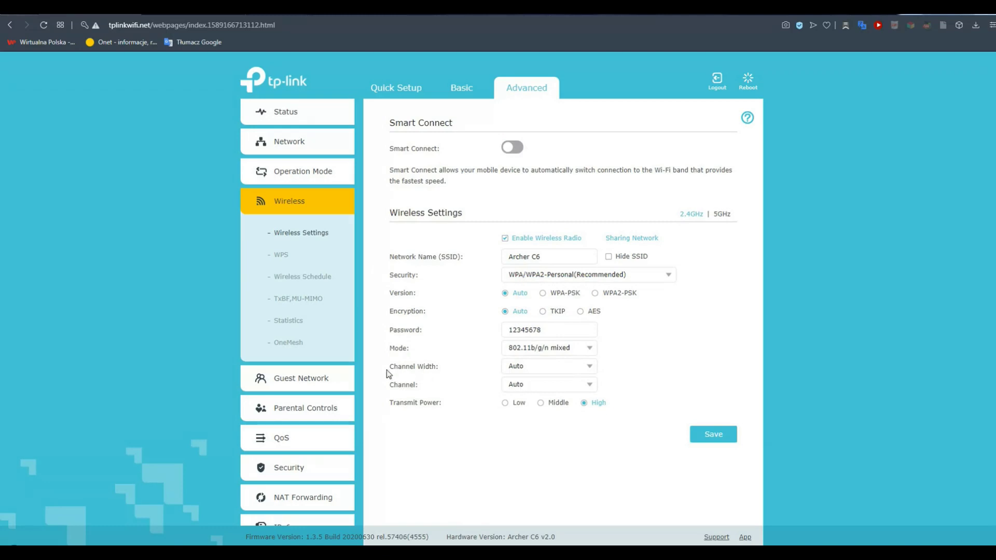
Check the selectable channel widths and channels for the 2.4GHz network, keeping both on Auto.
left_click(589, 369)
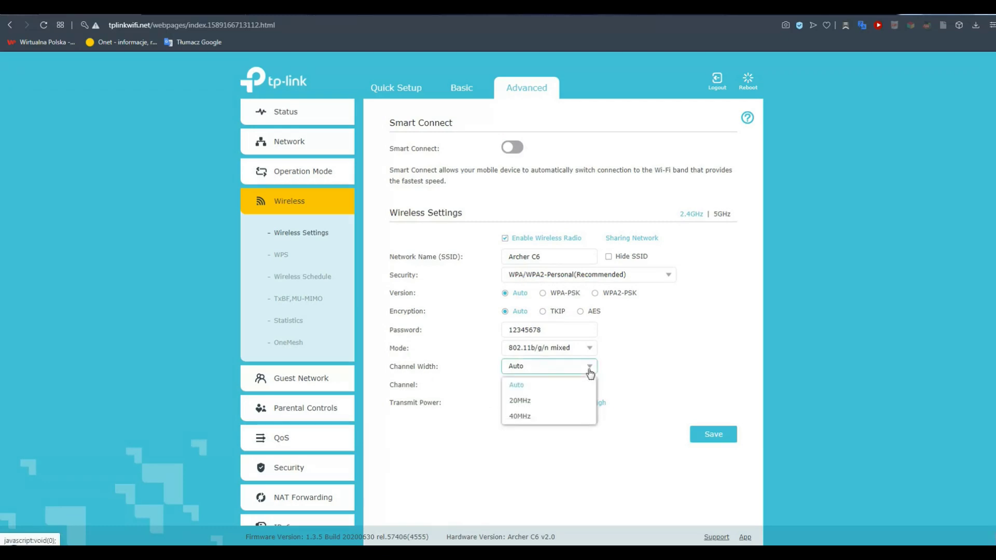
left_click(590, 371)
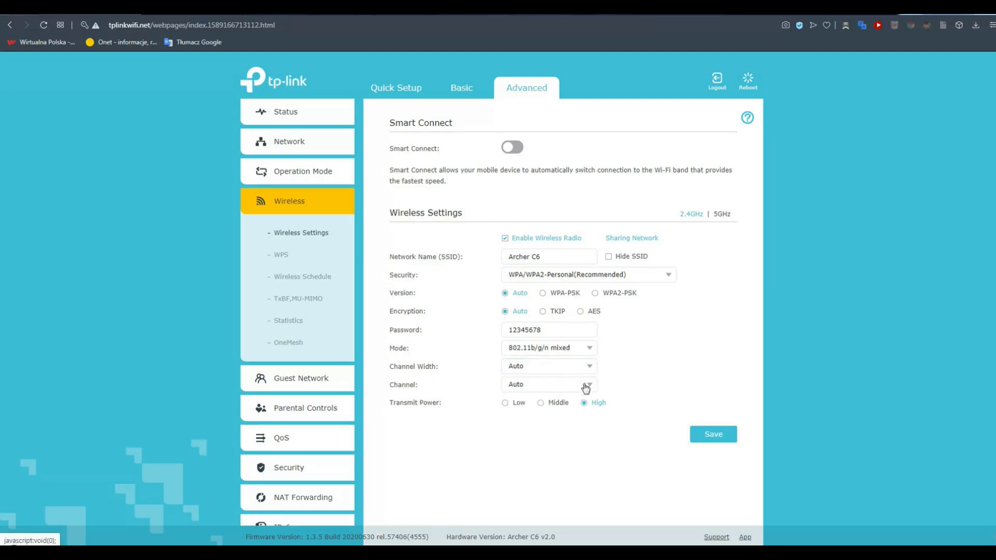
left_click(587, 388)
scroll(585, 431, "down", 2)
scroll(585, 431, "up", 2)
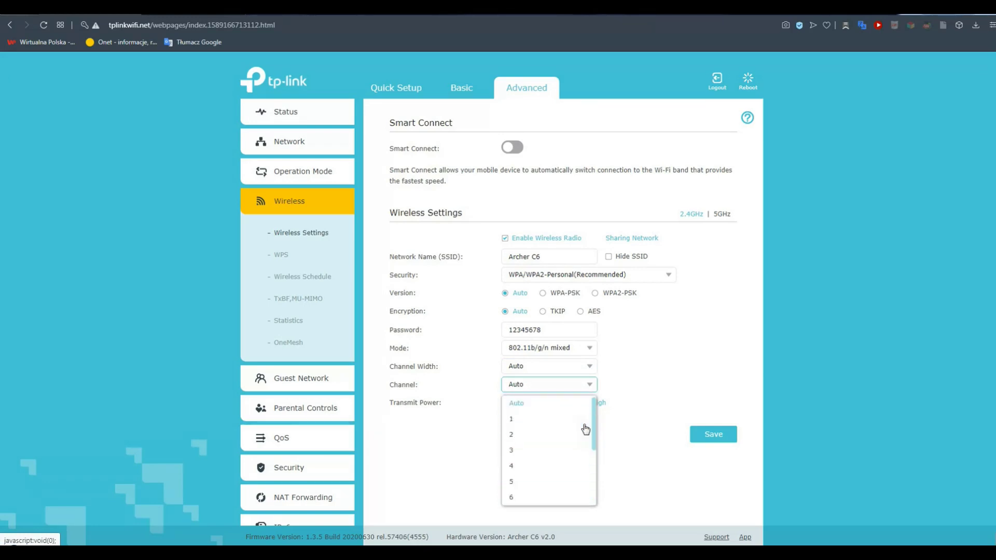
left_click(659, 370)
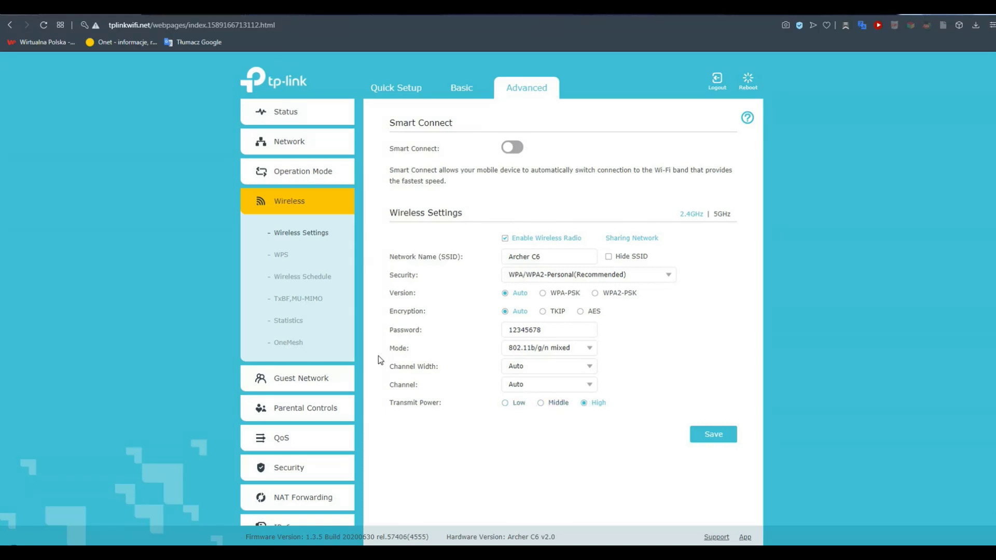
View the advanced guest network, QoS, and IP & MAC Binding settings.
left_click(301, 378)
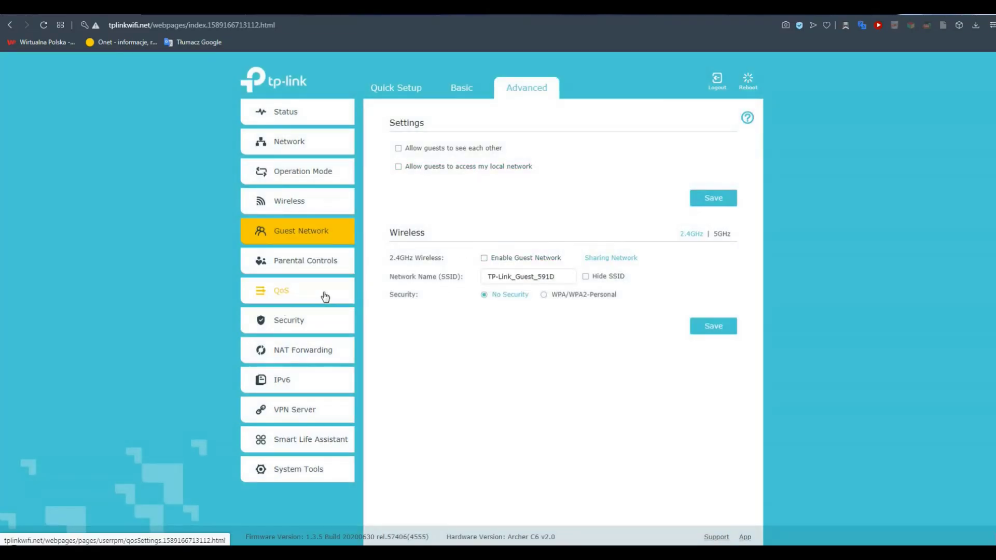
left_click(273, 291)
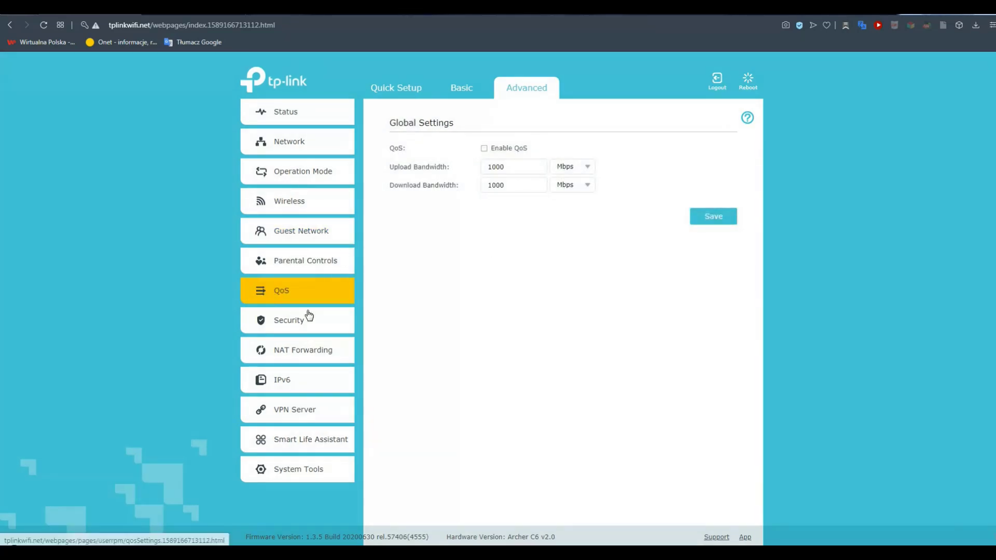
left_click(294, 322)
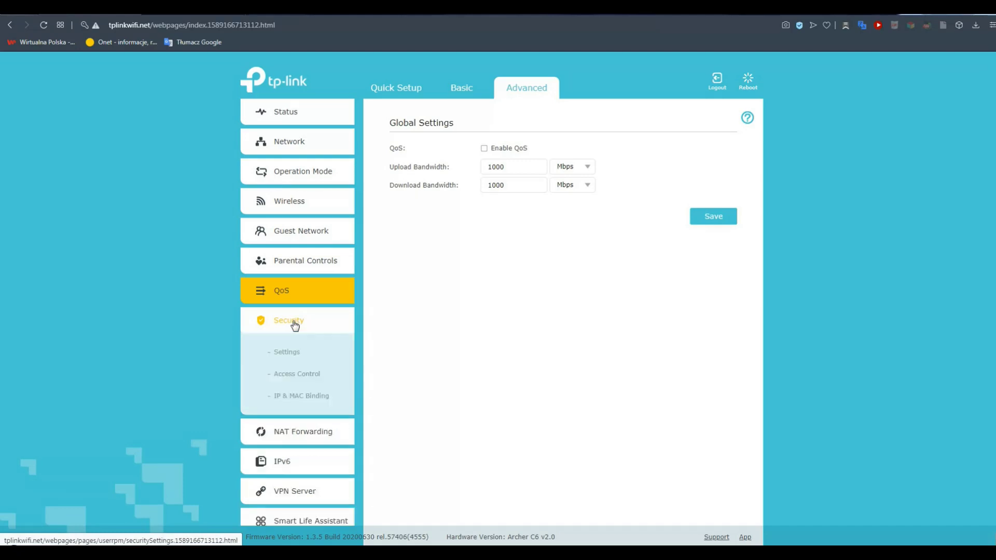
left_click(295, 397)
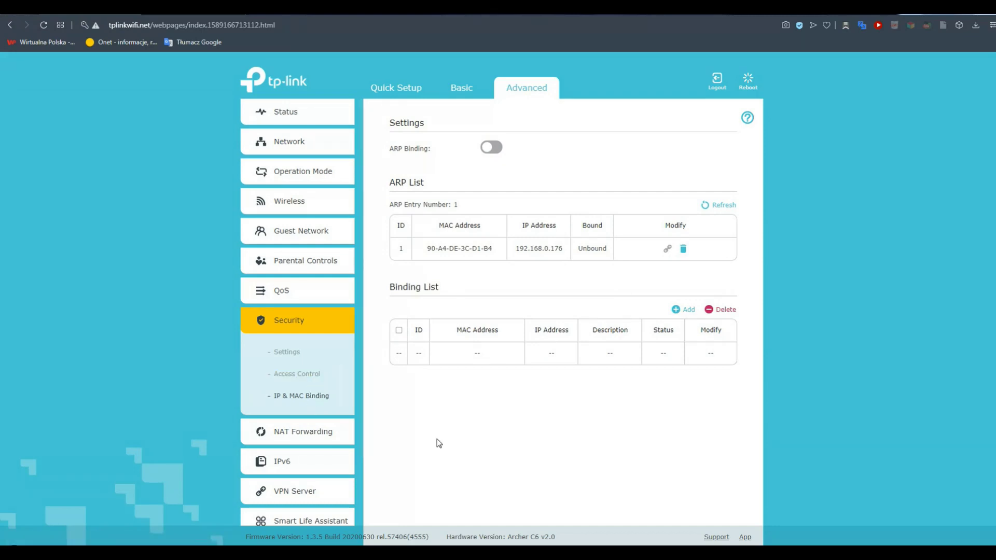
Look over the NAT Forwarding options, including ALG, Virtual Servers, Port Triggering, DMZ and UPnP.
scroll(352, 421, "down", 1)
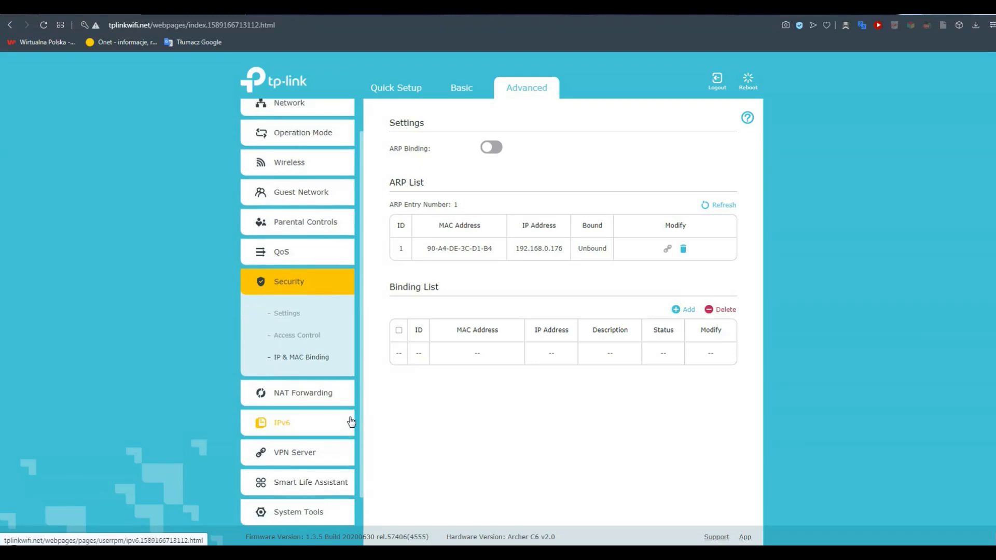
left_click(318, 396)
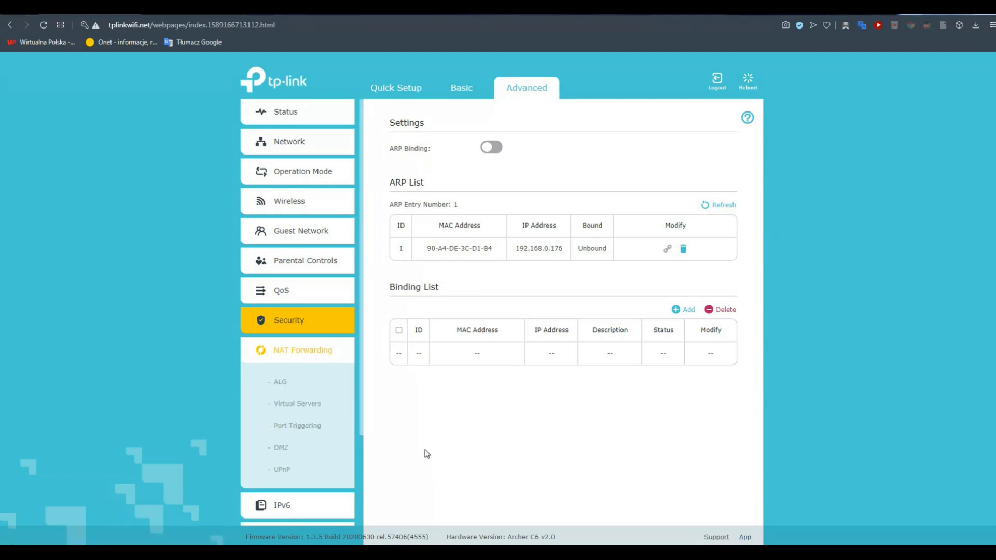
scroll(339, 447, "down", 1)
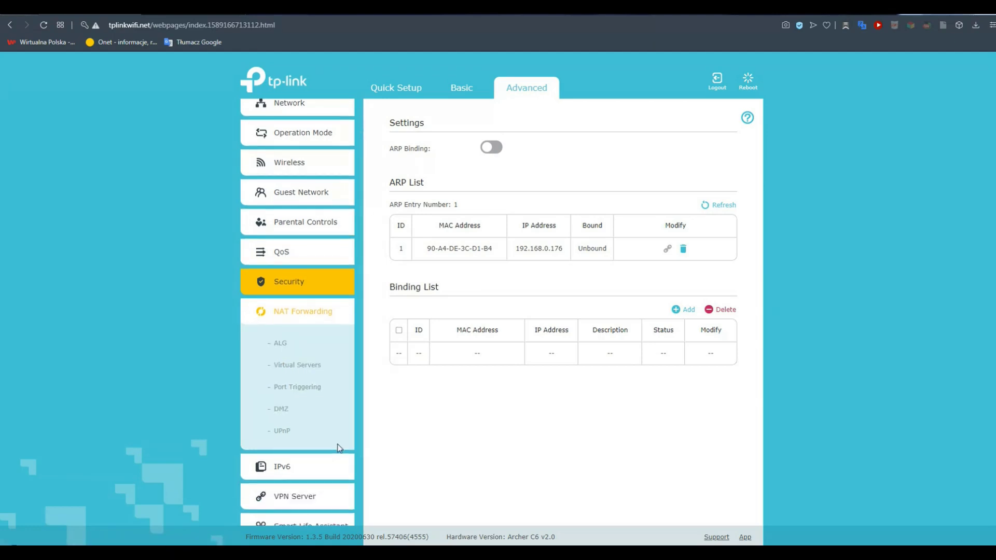
scroll(333, 445, "down", 2)
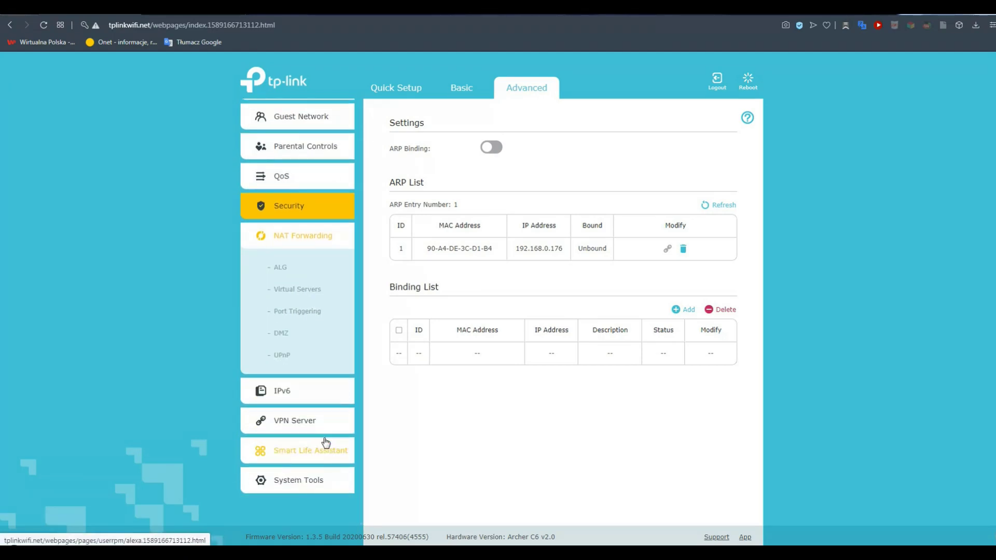
View the IPv6 settings and list the available VPN Server options.
left_click(300, 393)
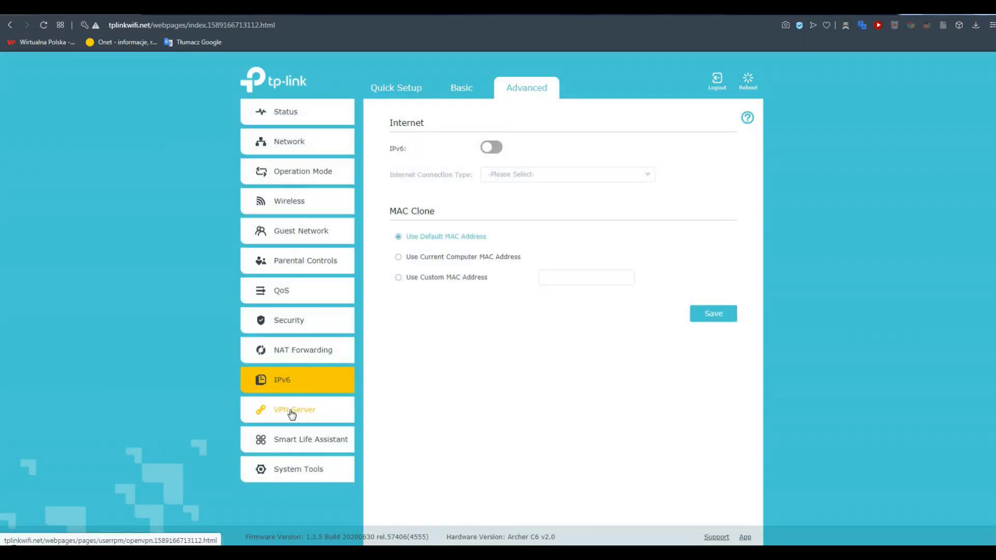
left_click(290, 406)
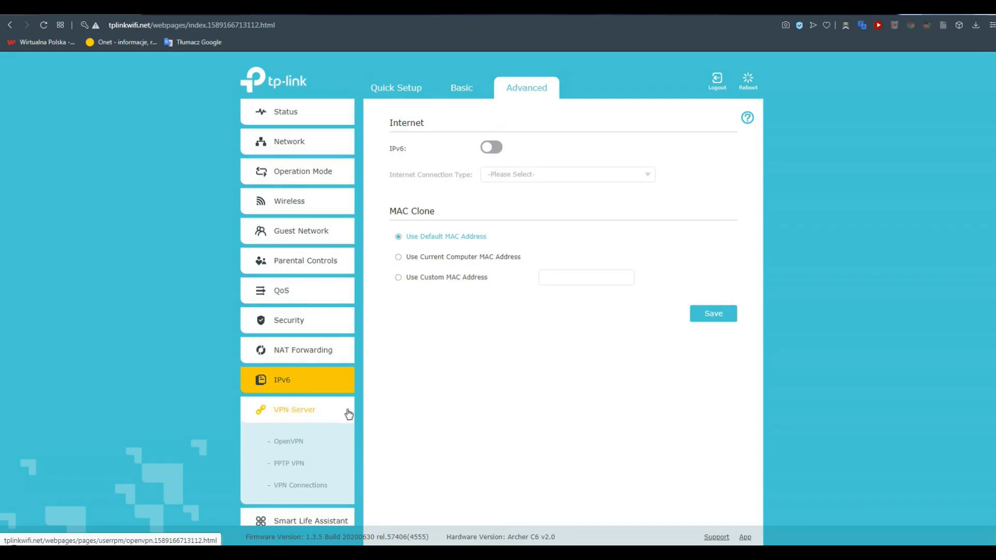
scroll(301, 446, "down", 1)
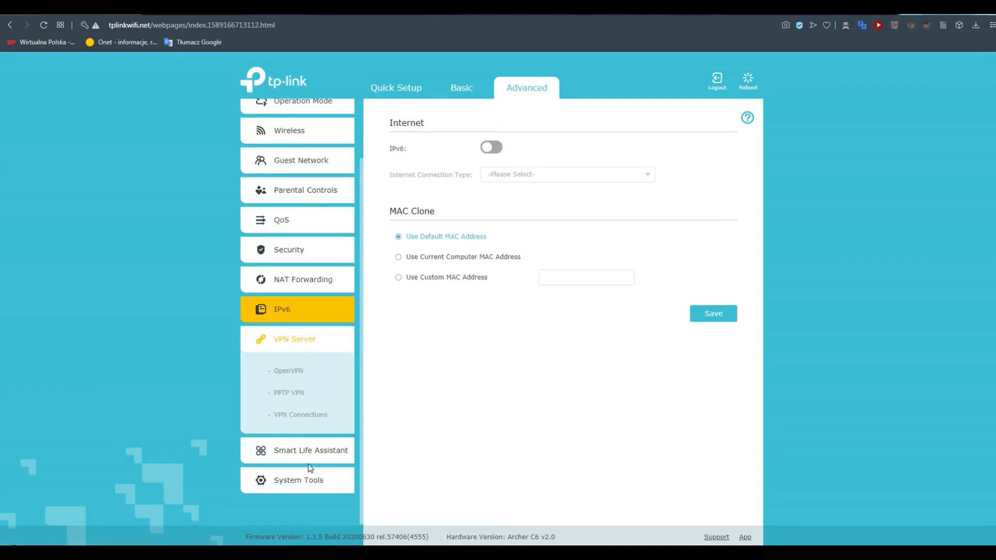
Open the Alexa page of the Smart Life Assistant to read its setup instructions.
left_click(310, 455)
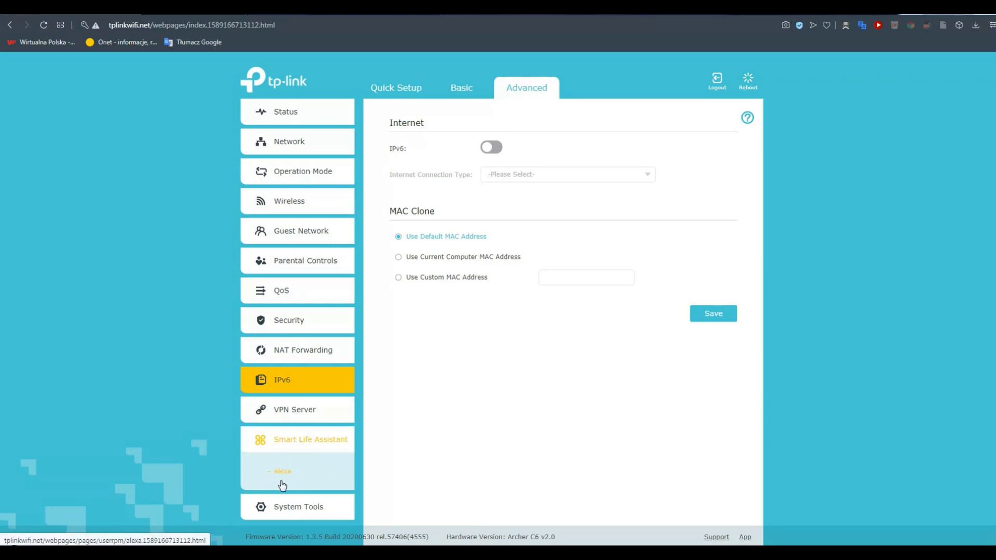
scroll(350, 471, "down", 1)
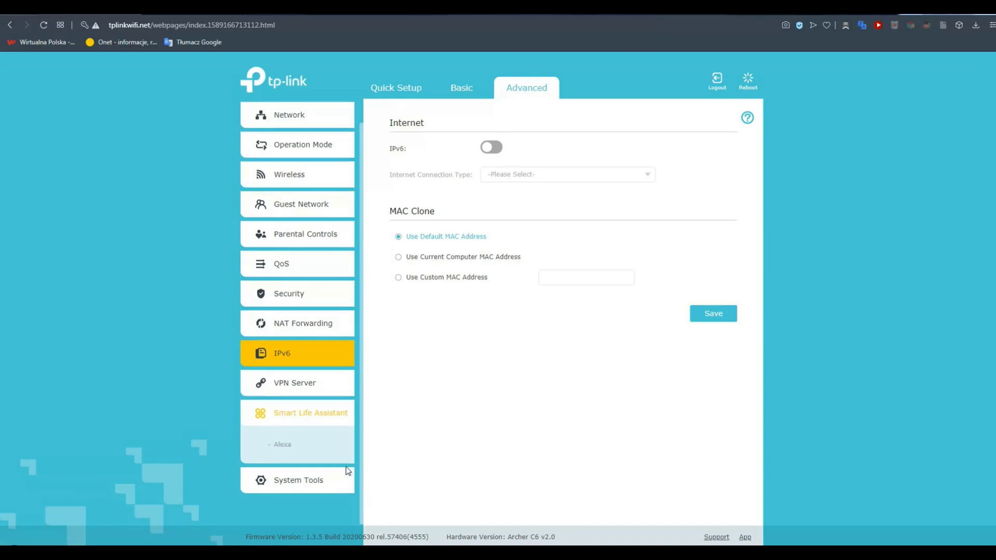
left_click(310, 447)
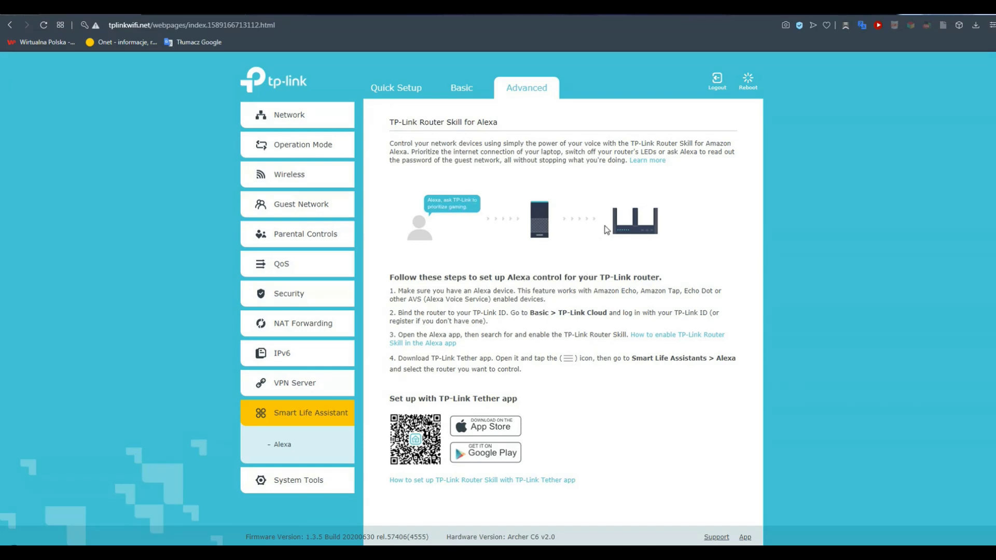
Examine the full list of System Tools options and view the Reboot Schedule settings.
left_click(288, 485)
scroll(333, 467, "down", 2)
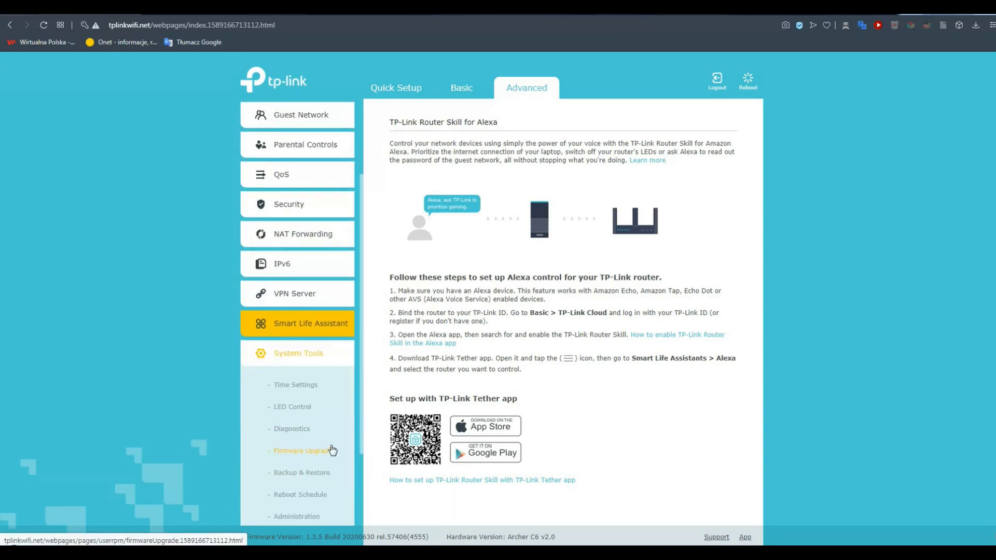
scroll(301, 376, "down", 1)
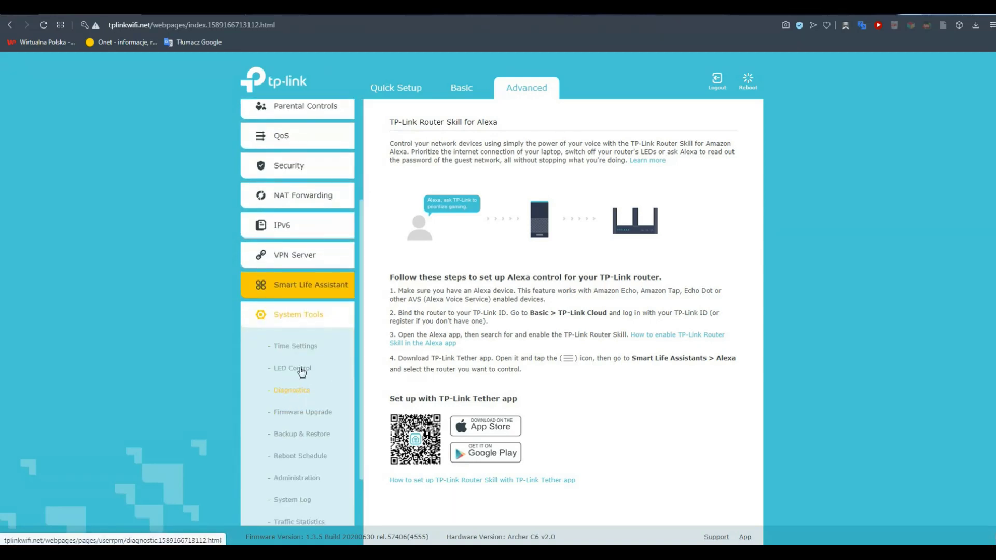
scroll(269, 456, "down", 1)
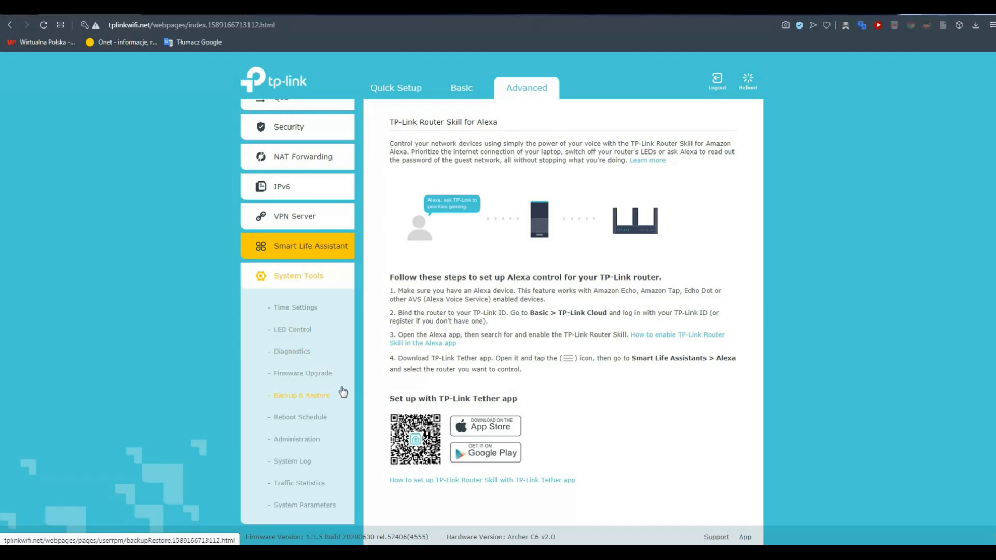
scroll(340, 391, "down", 1)
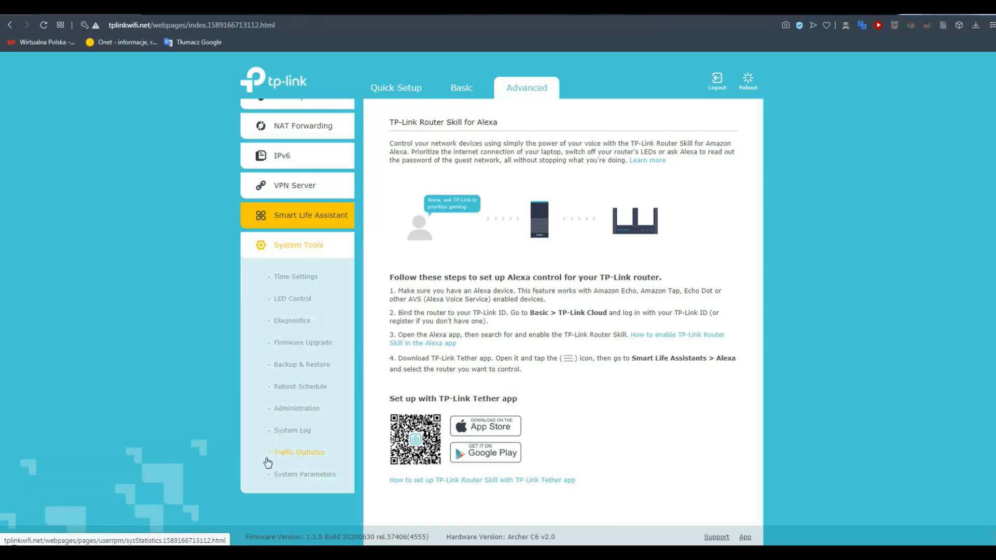
left_click(310, 393)
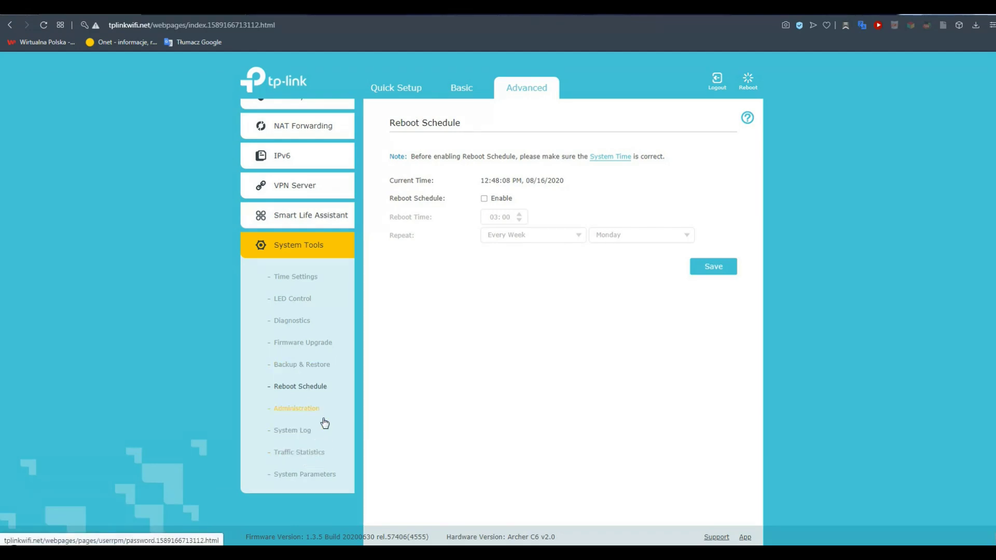
scroll(322, 422, "up", 1)
scroll(323, 423, "up", 3)
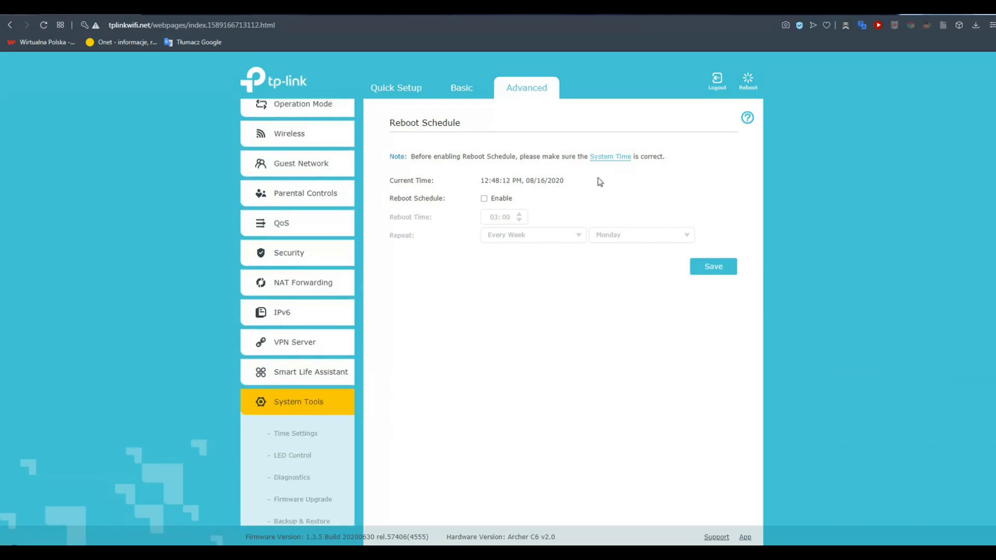
scroll(351, 230, "up", 2)
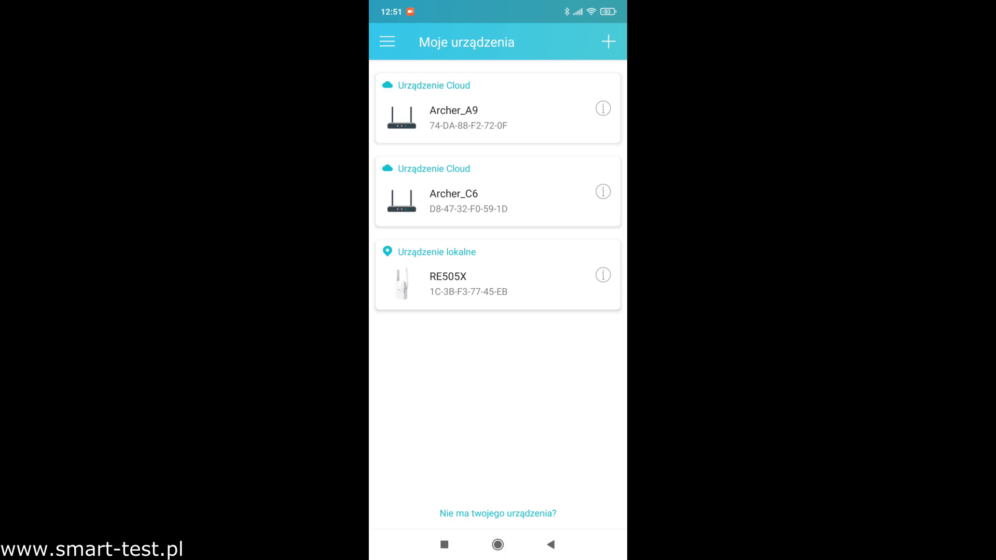
Switch to the TP-Link Tether mobile app, open the Archer_C6 router and view its connected clients.
left_click(494, 189)
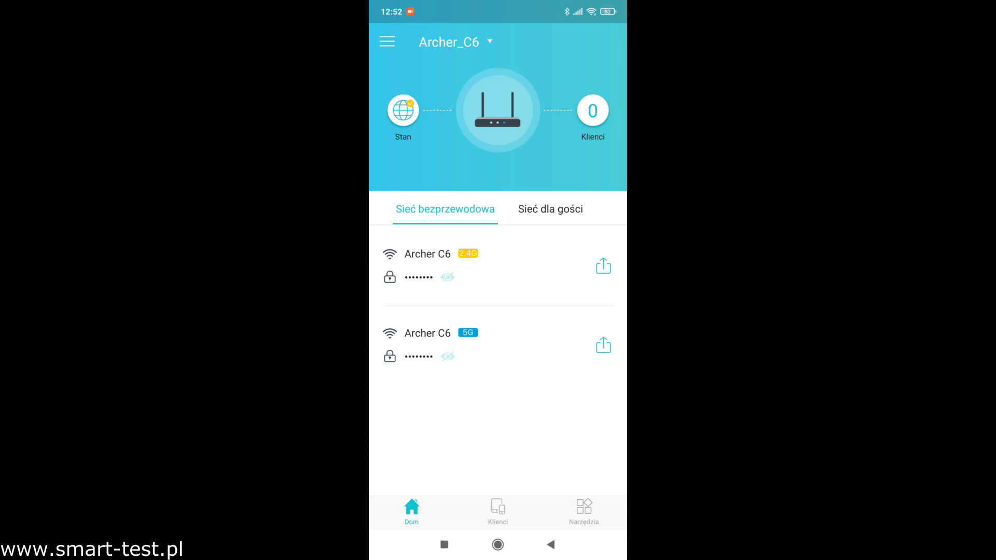
key("Escape")
left_click(498, 511)
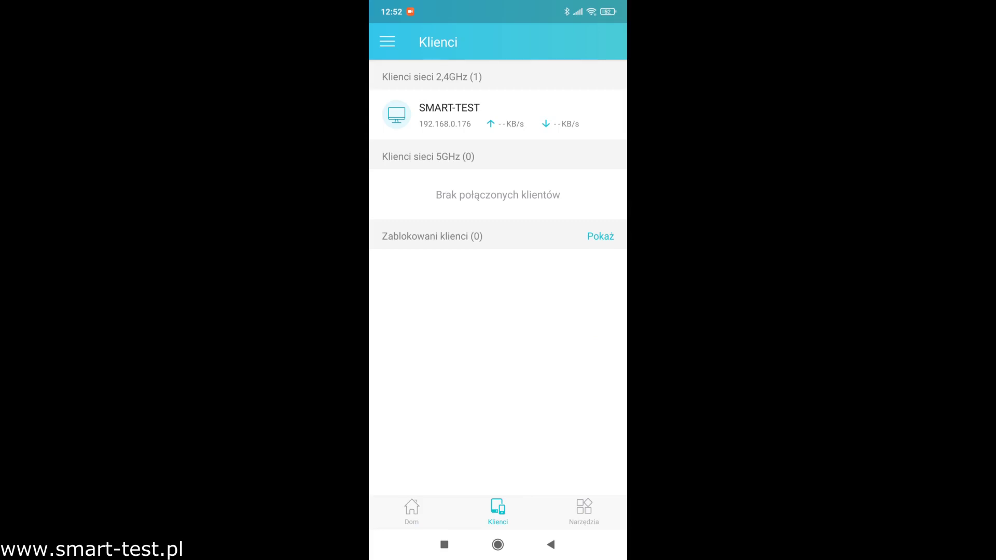
Look over the whole list of router tools in the mobile app, from quick setup to system settings.
left_click(584, 511)
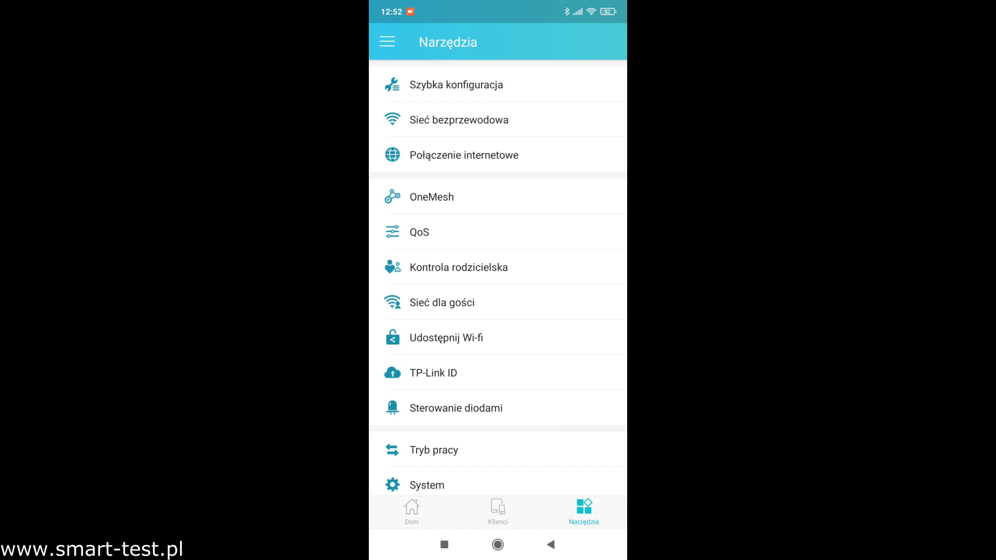
left_click_drag(562, 343, 562, 328)
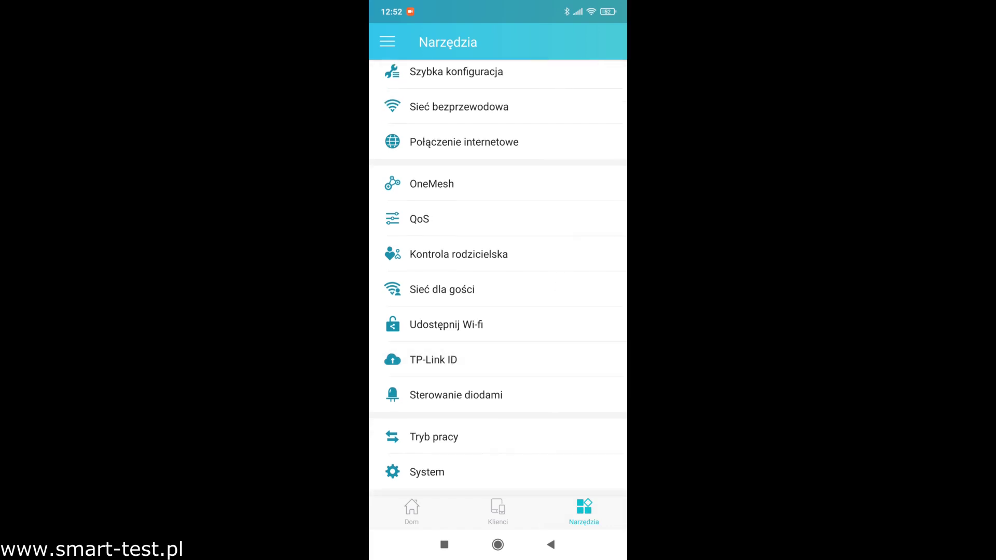
left_click_drag(575, 186, 564, 260)
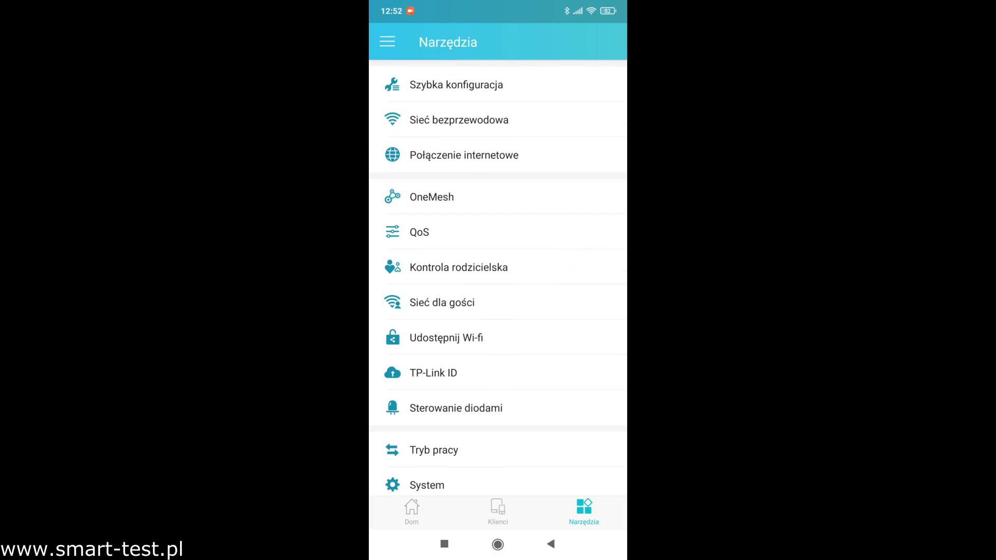